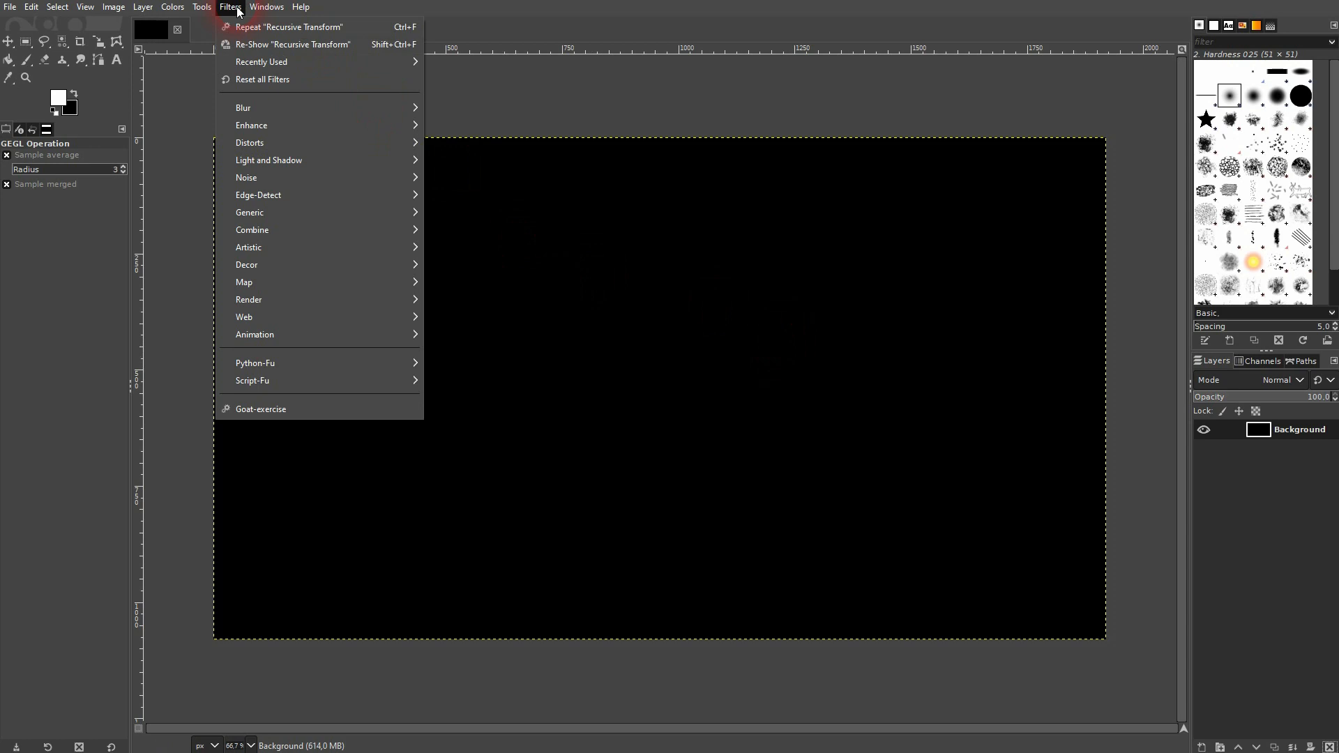
Draw a regular polygon with 6 sides in the upper middle of the canvas using the Gfig render filter
mouse_move(374, 298)
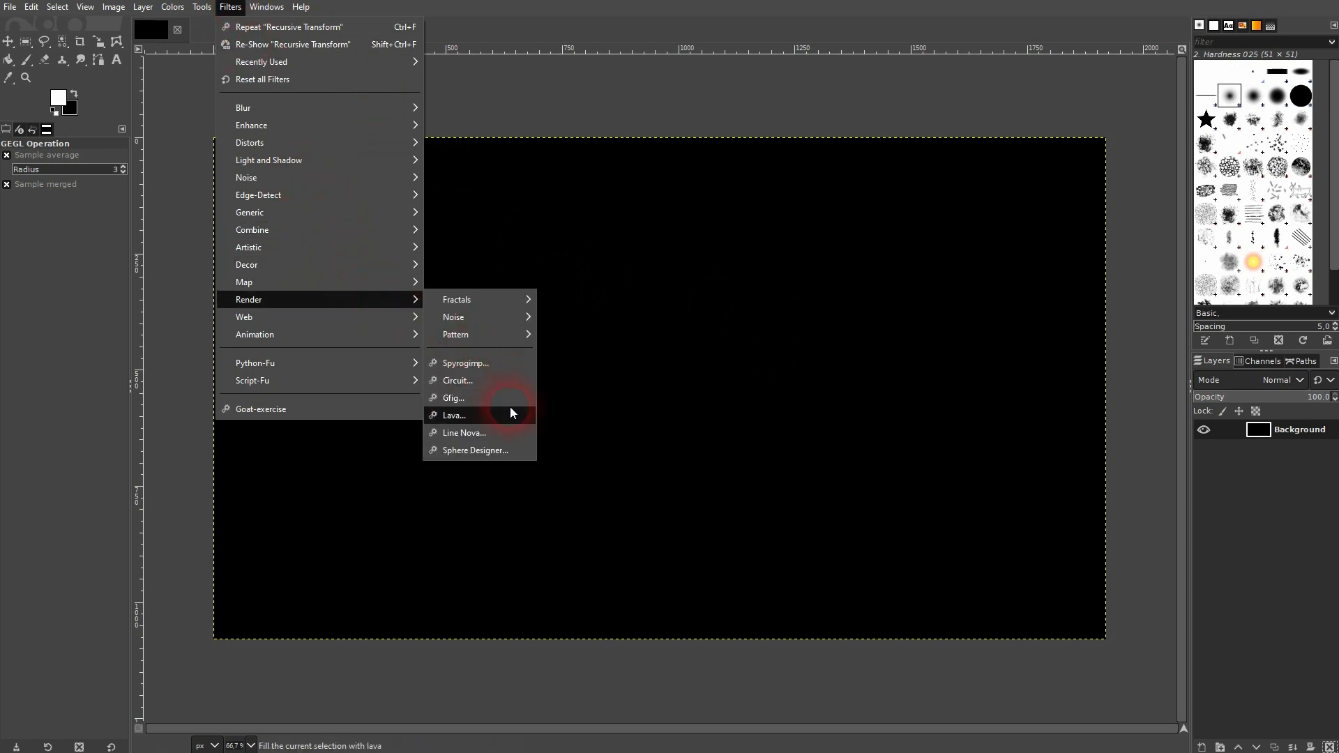
left_click(492, 399)
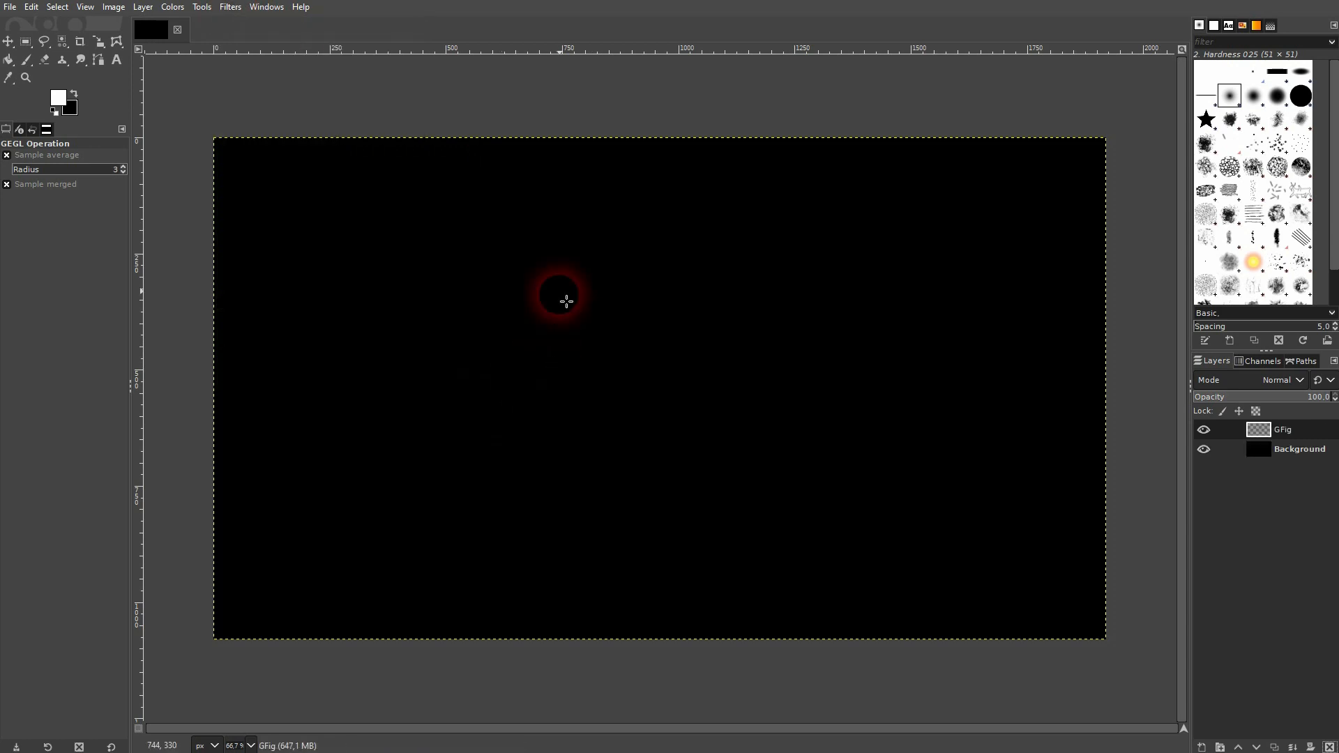
left_click_drag(478, 149, 861, 142)
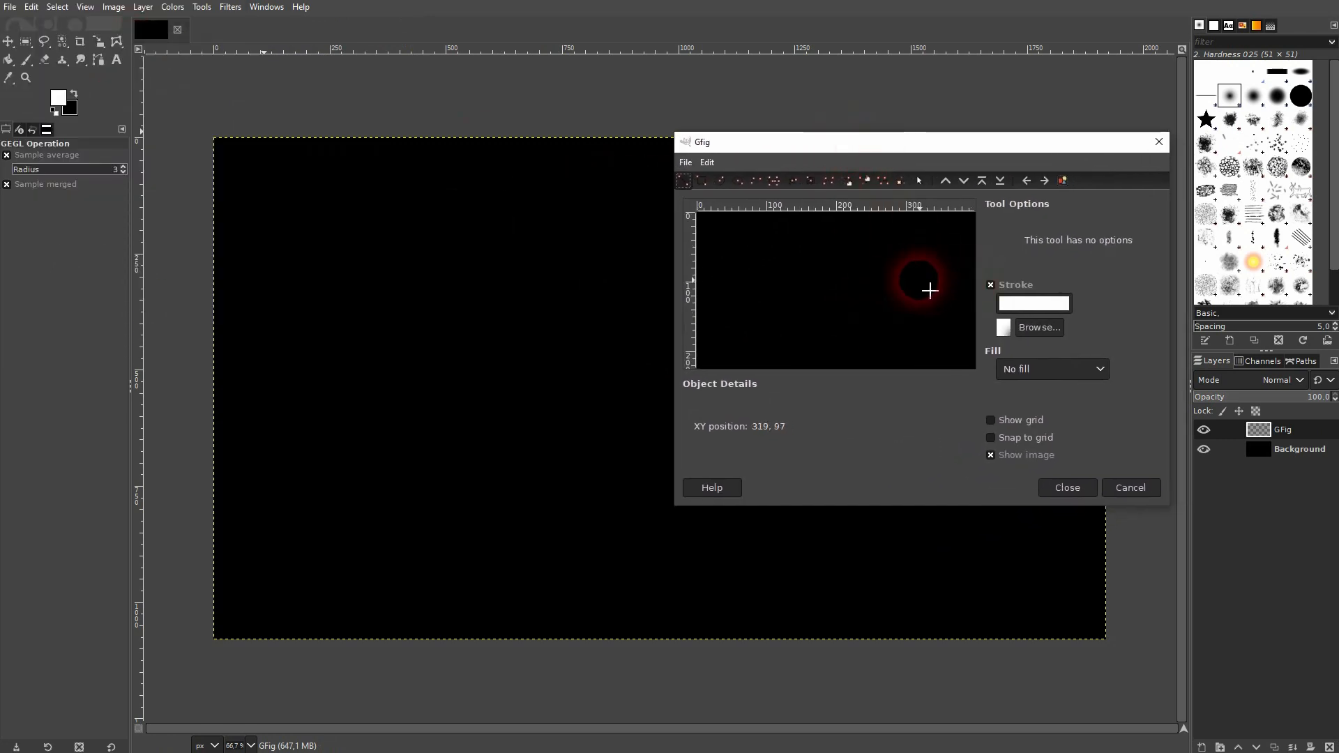
left_click(1024, 421)
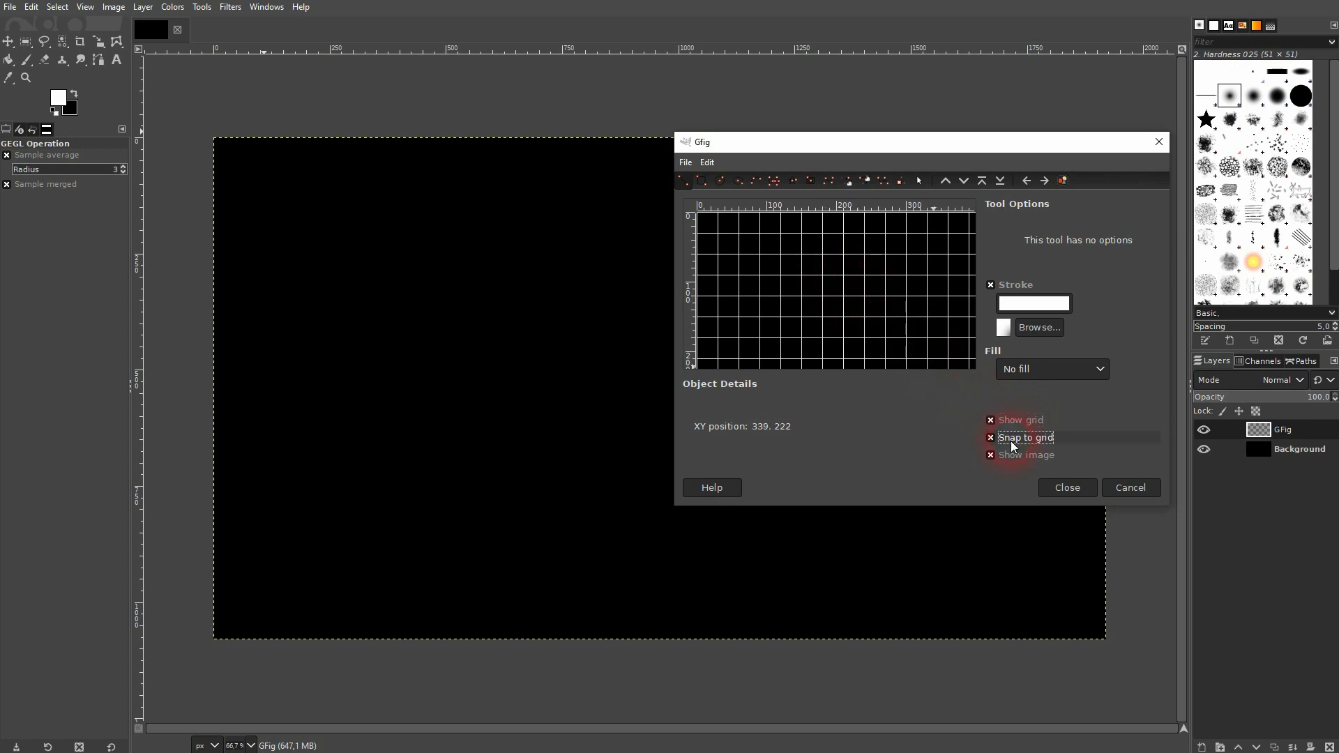
left_click(989, 421)
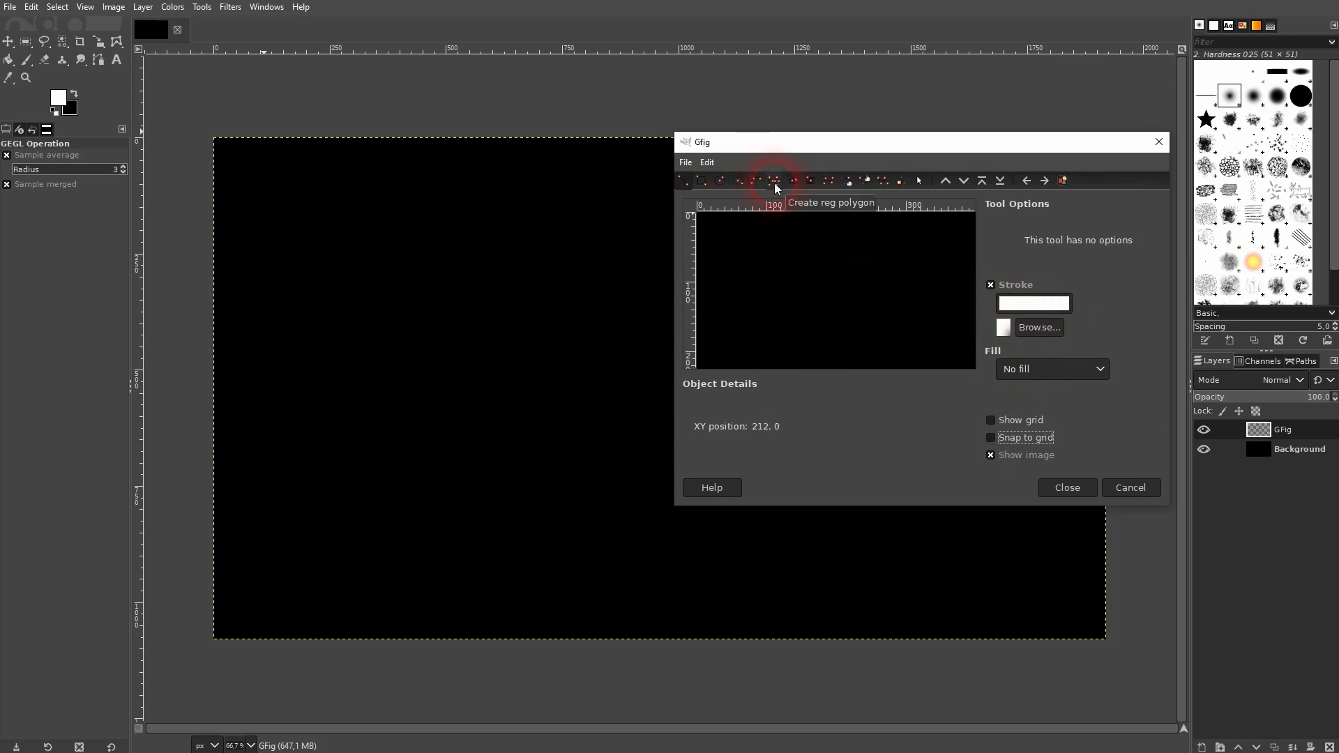
left_click(774, 182)
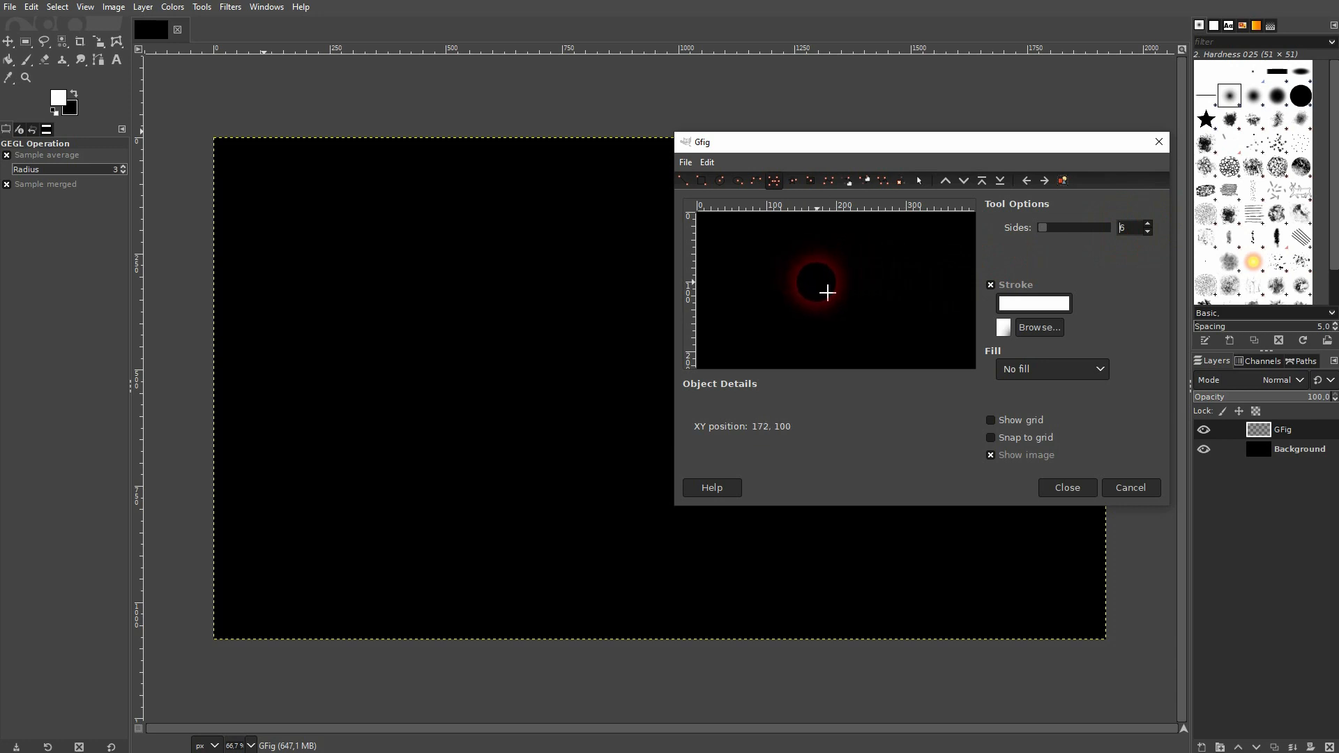
mouse_move(806, 266)
left_mouse_down()
mouse_move(843, 296)
mouse_move(827, 293)
left_mouse_up()
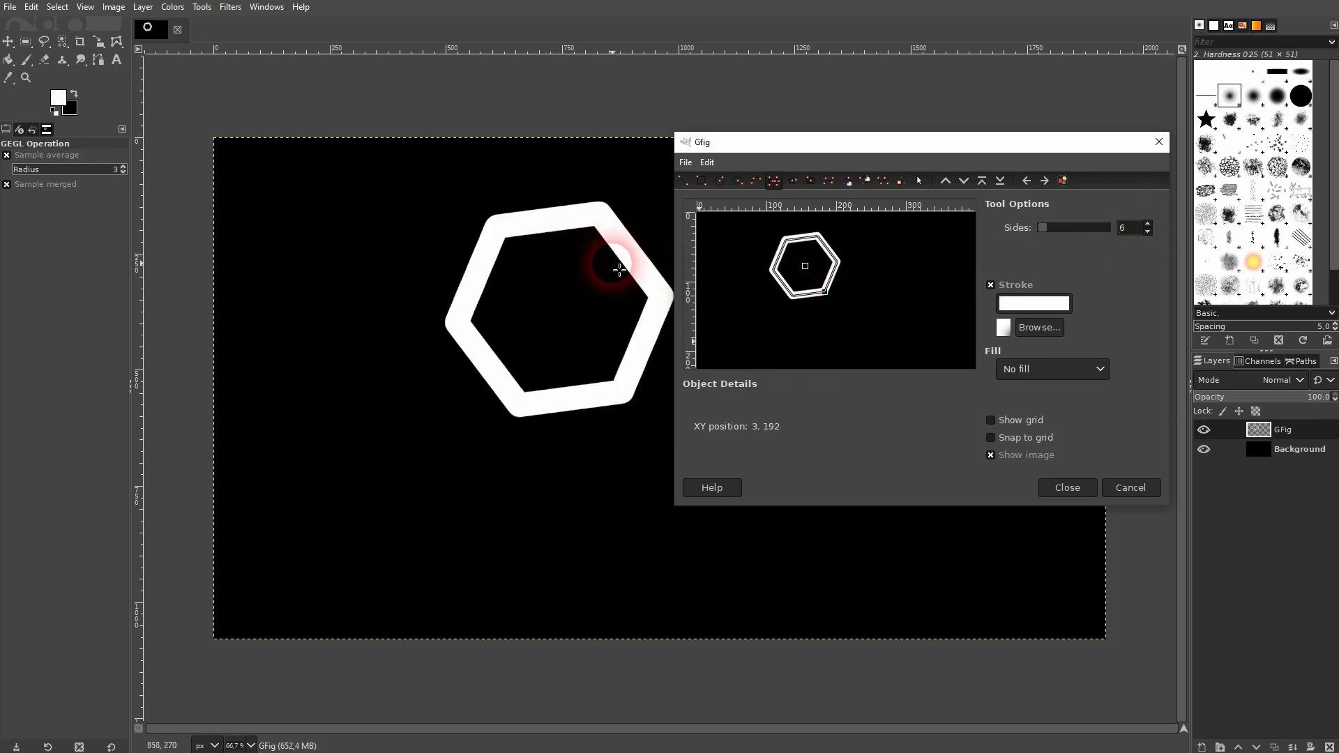
Turn off the hexagon's stroke, give it a red color fill, and finish the Gfig drawing
left_click(992, 285)
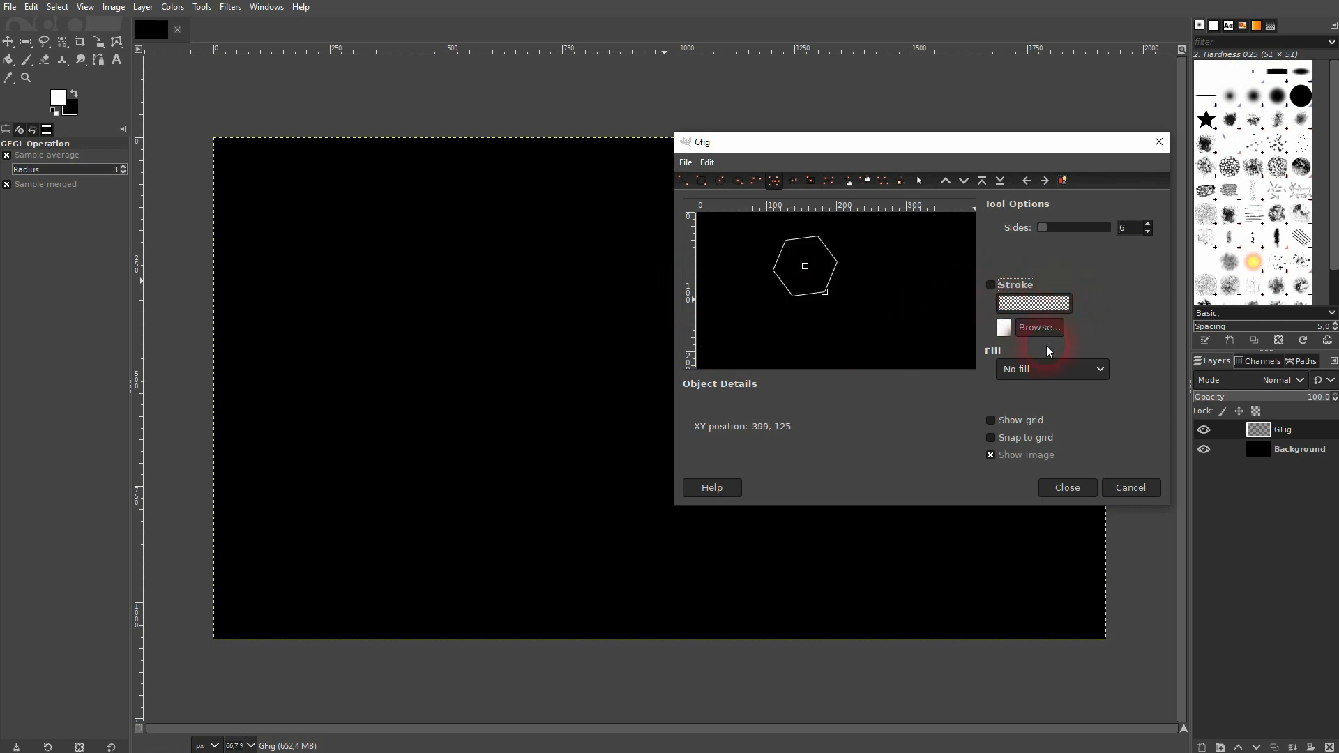
left_click(1053, 370)
left_click(1050, 409)
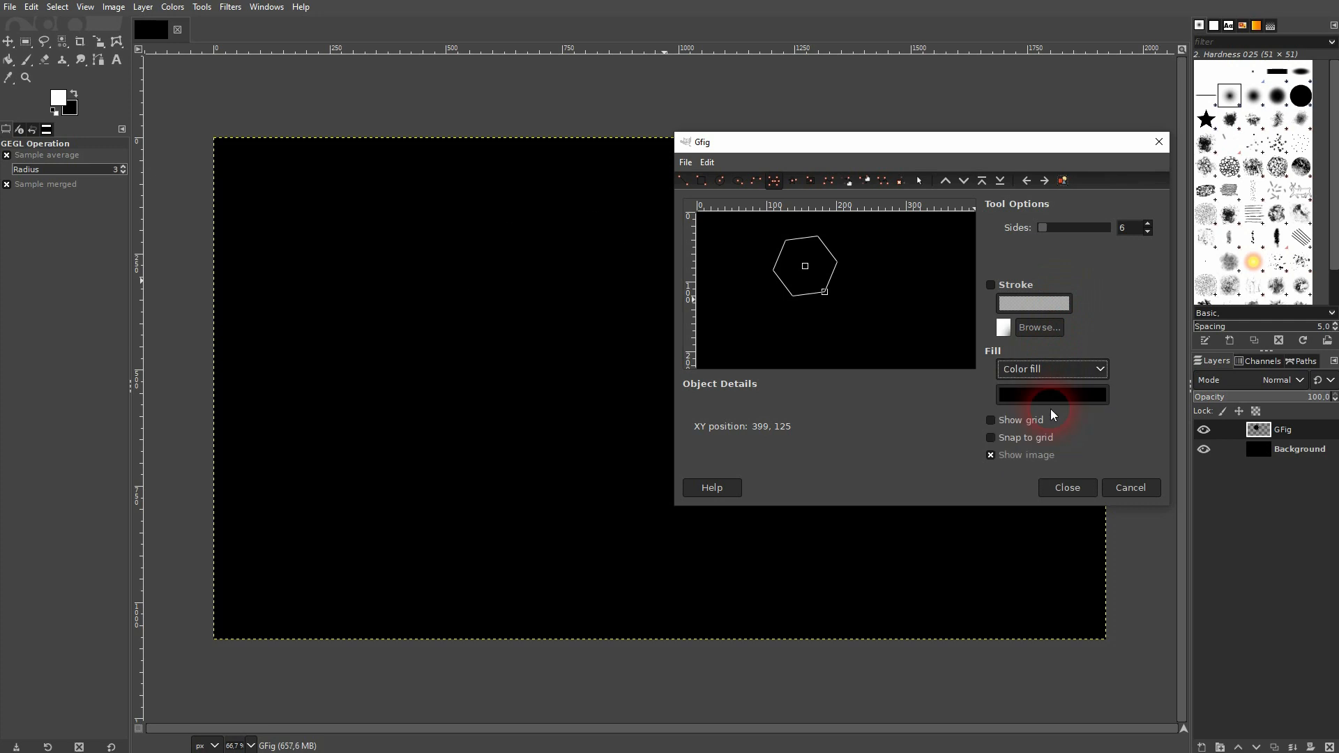
left_click(1038, 395)
left_click_drag(865, 324, 953, 218)
left_click(981, 441)
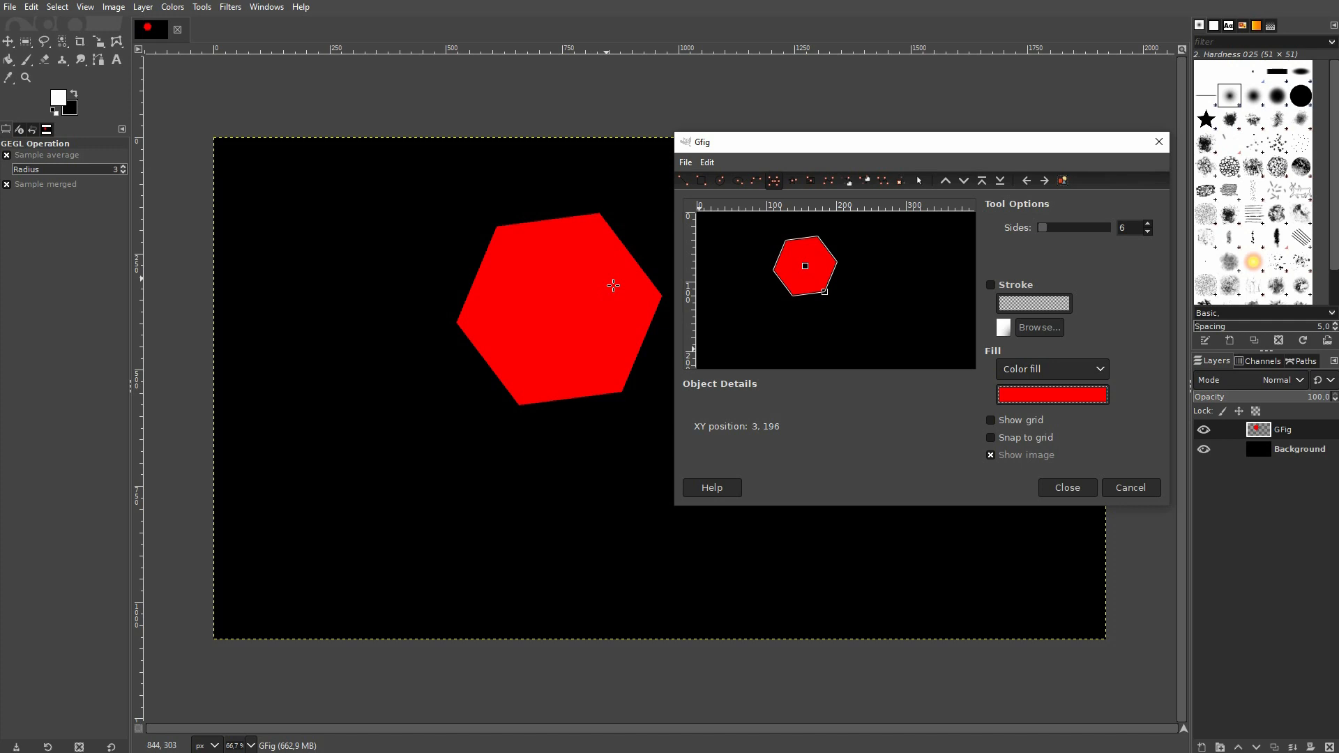
left_click(1067, 487)
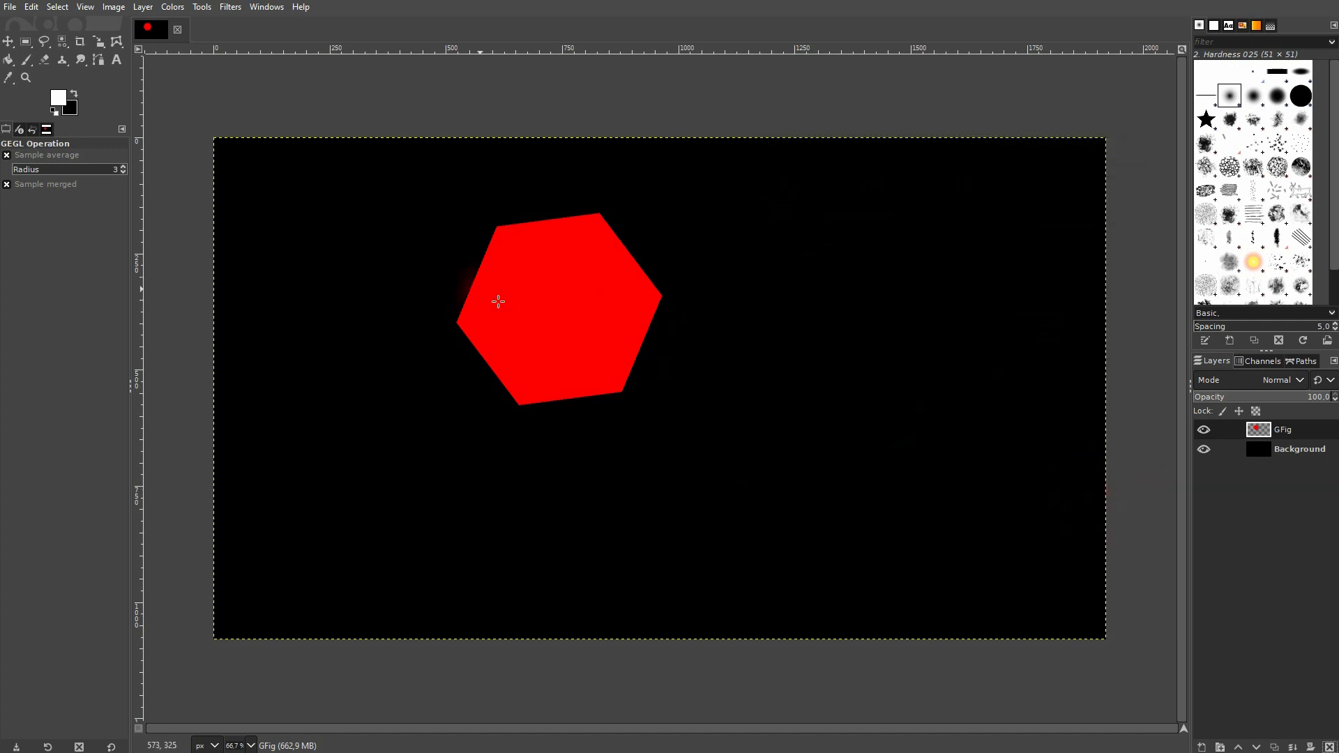
Crop the GFig layer to its content and move the hexagon to about the middle of the canvas
left_click(1291, 429)
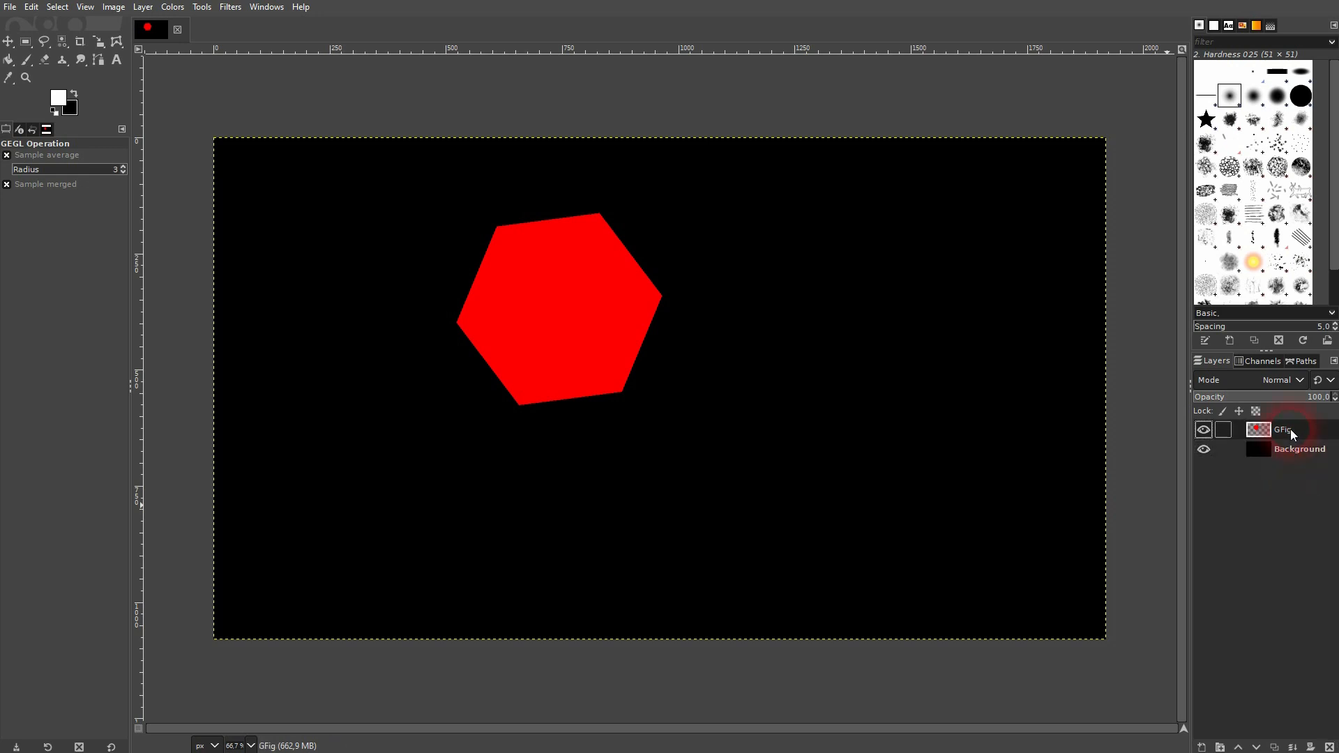
left_click(144, 7)
left_click(199, 289)
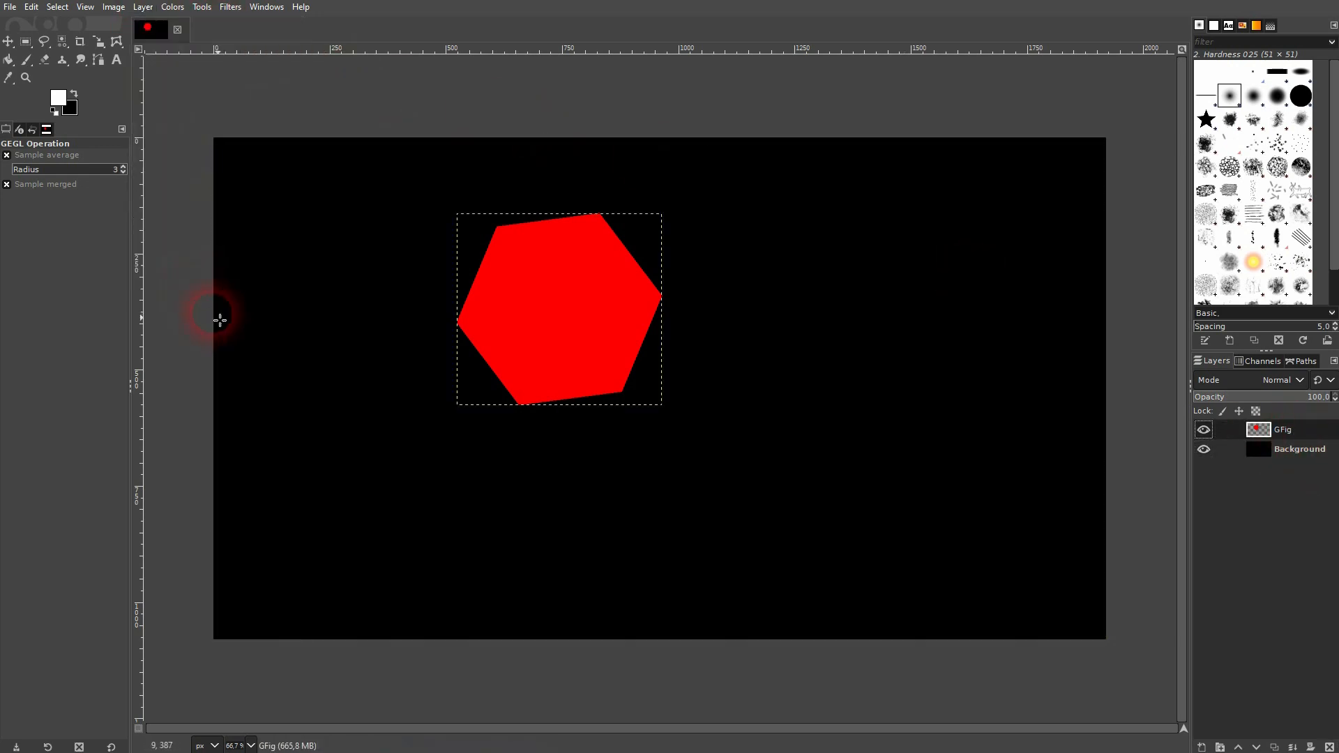
left_click(24, 42)
left_click(11, 43)
left_click_drag(546, 286, 643, 357)
Scale the hexagon layer up slightly from its upper right corner, keeping the aspect ratio
left_click(101, 42)
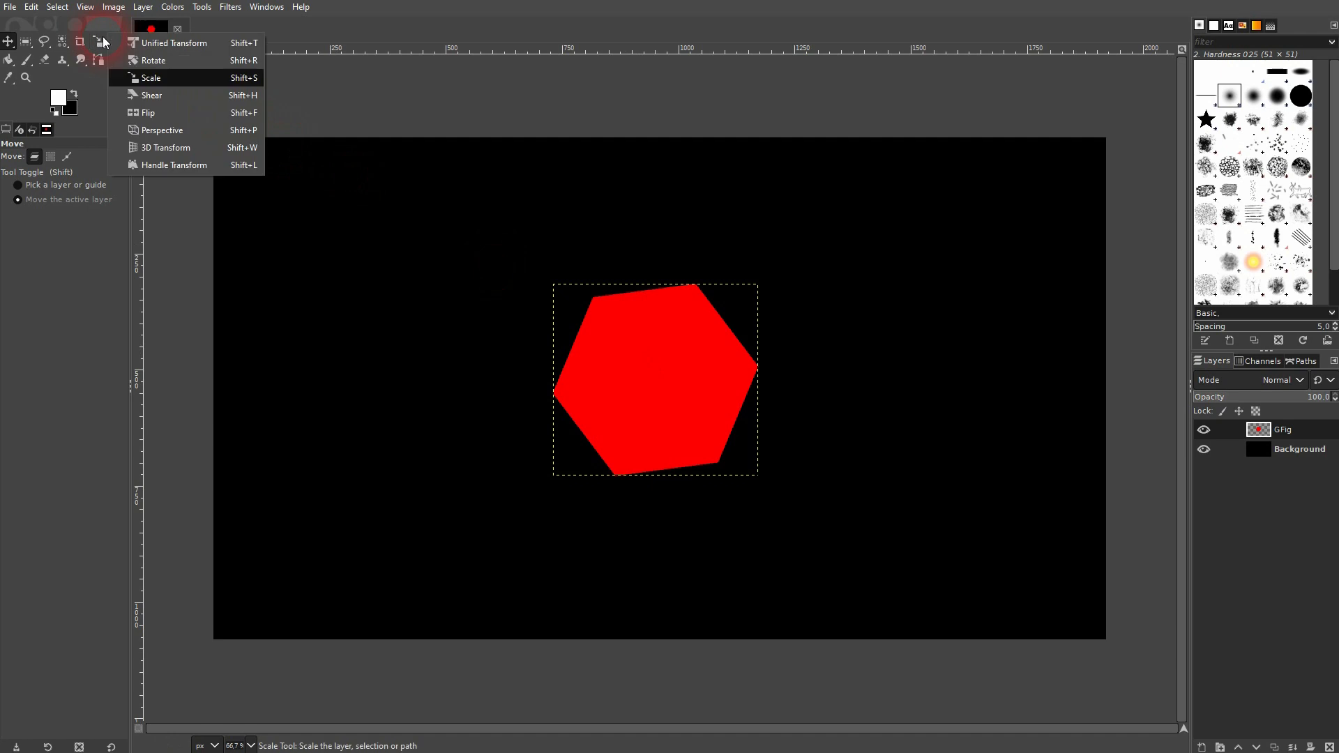
left_click(151, 77)
left_click(631, 360)
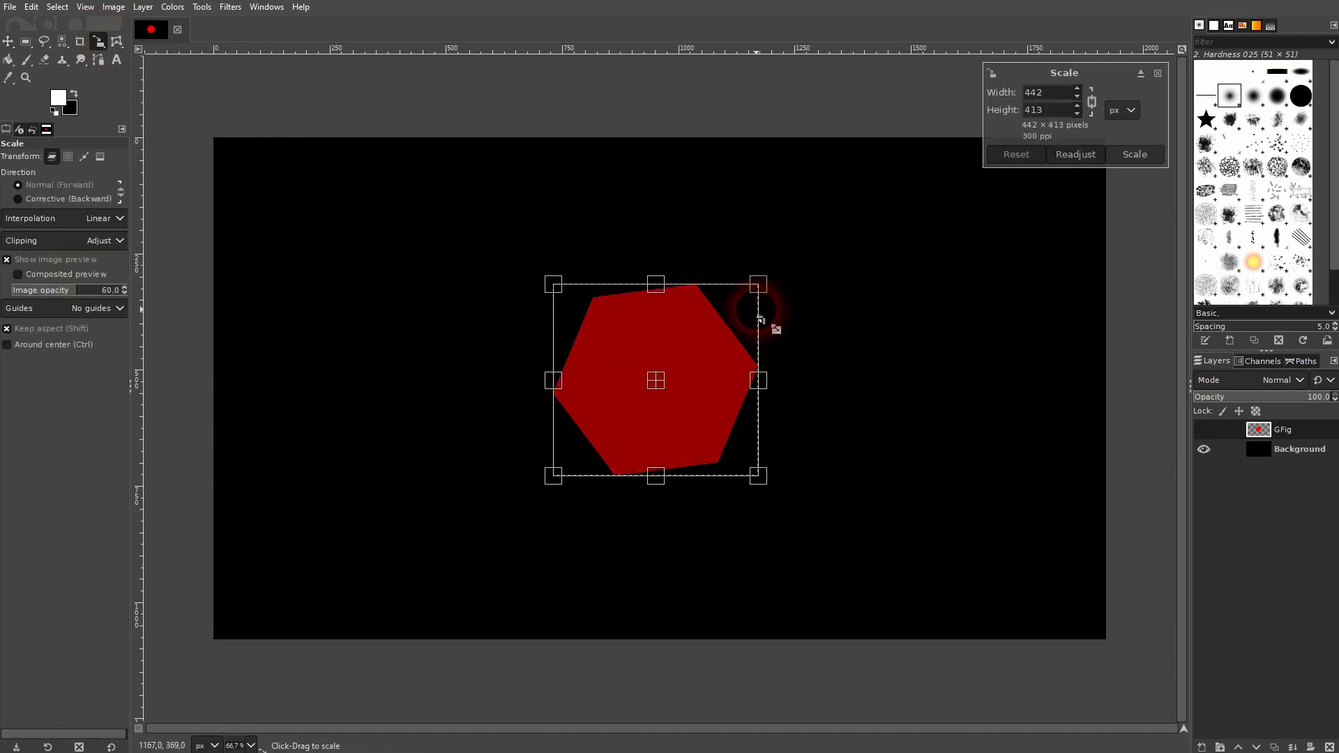
mouse_move(759, 288)
left_mouse_down()
mouse_move(744, 290)
mouse_move(772, 270)
left_mouse_up()
left_click(1135, 155)
Rotate the hexagon counterclockwise about its center until one corner points almost straight up
left_click(101, 42)
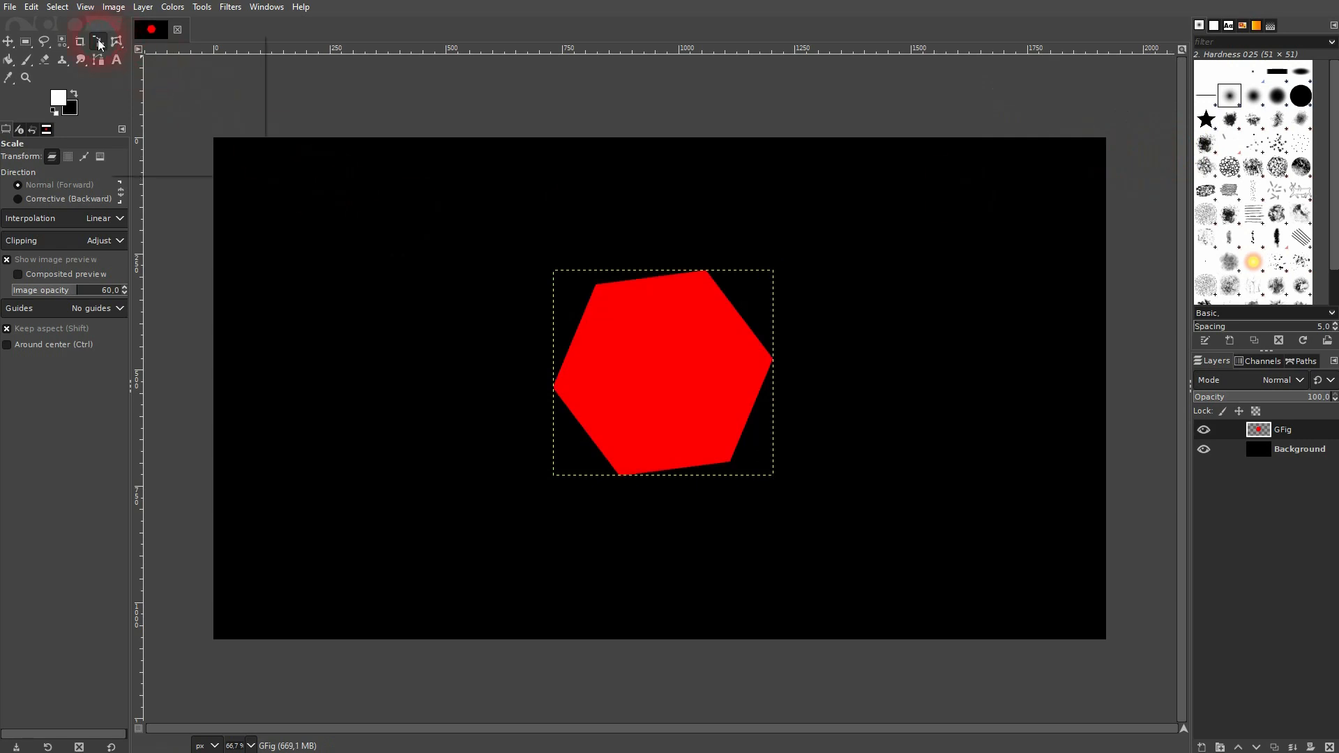
left_click(153, 60)
left_click(642, 371)
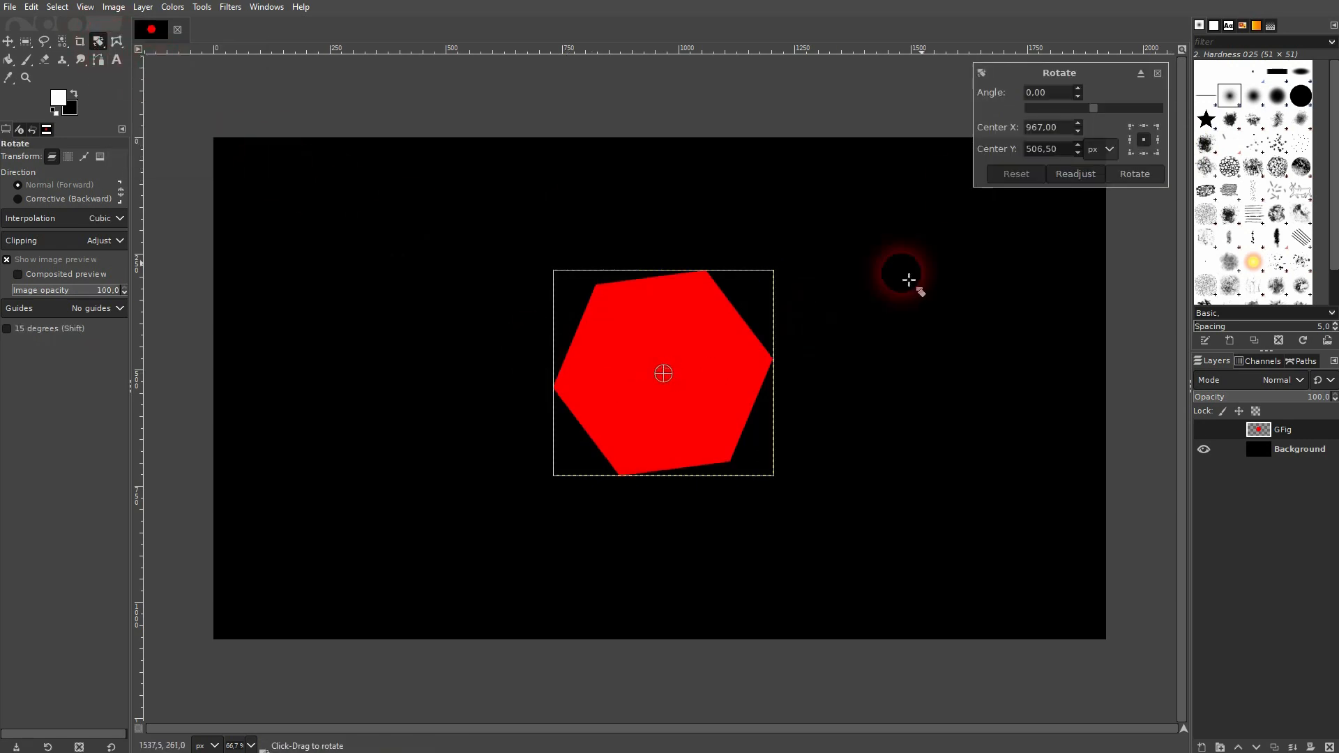
mouse_move(1097, 110)
left_mouse_down()
mouse_move(1109, 115)
mouse_move(1084, 116)
left_mouse_up()
left_click(1132, 173)
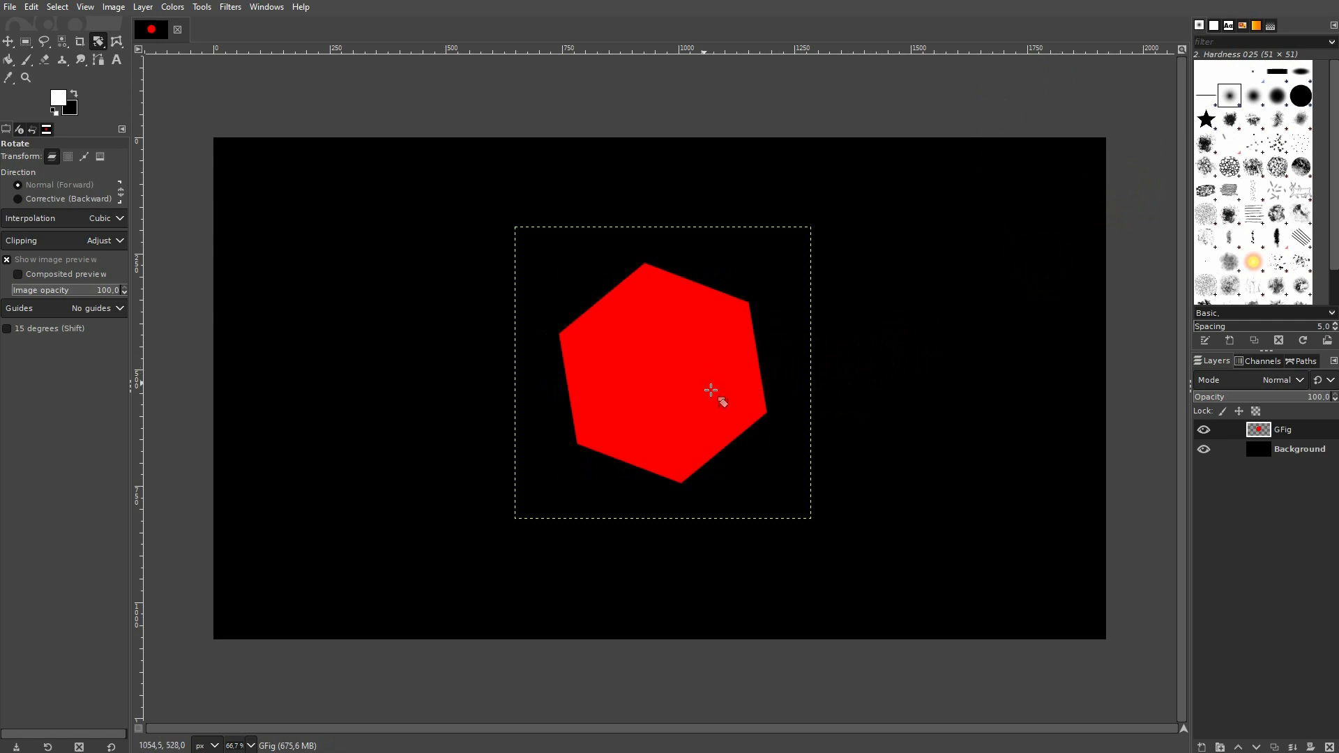
Center the hexagon layer horizontally and vertically relative to the image, and return to the Move tool
left_click_drag(7, 41, 40, 59)
left_click(674, 331)
left_click(43, 195)
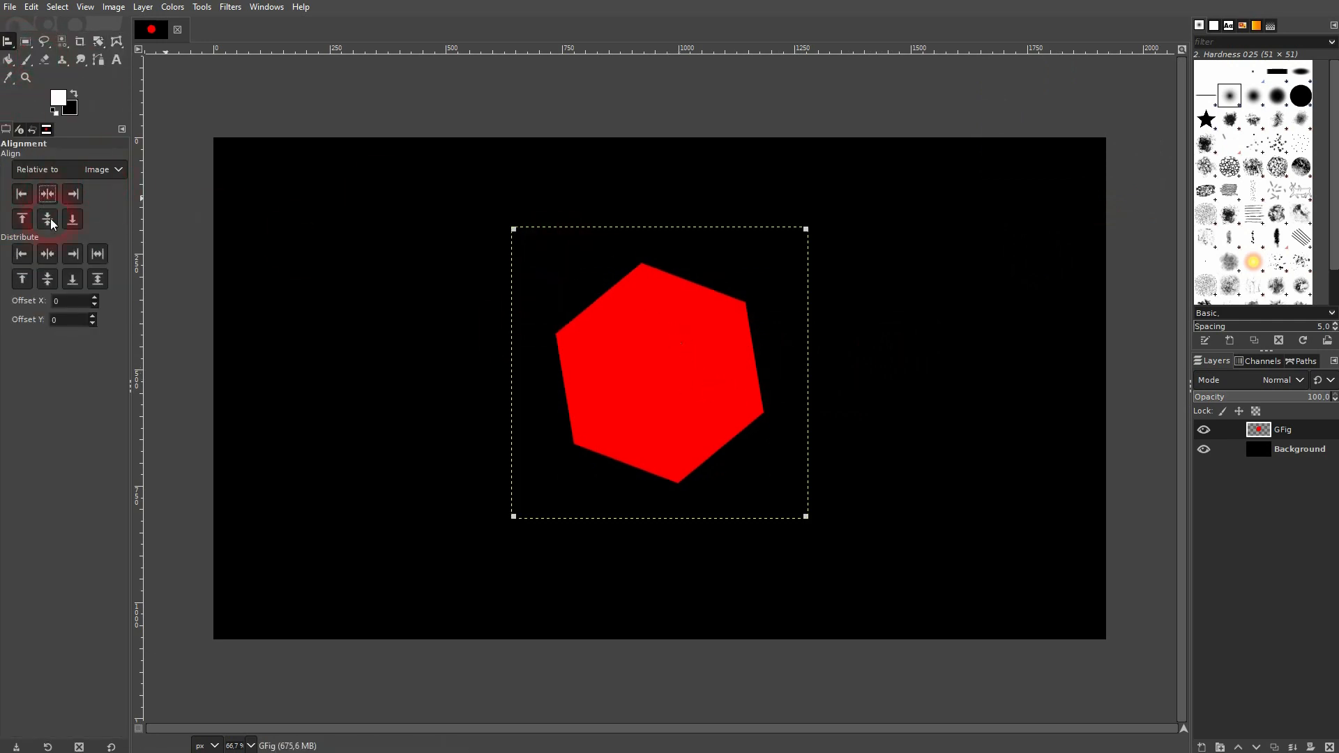
left_click(50, 220)
left_click_drag(7, 41, 36, 41)
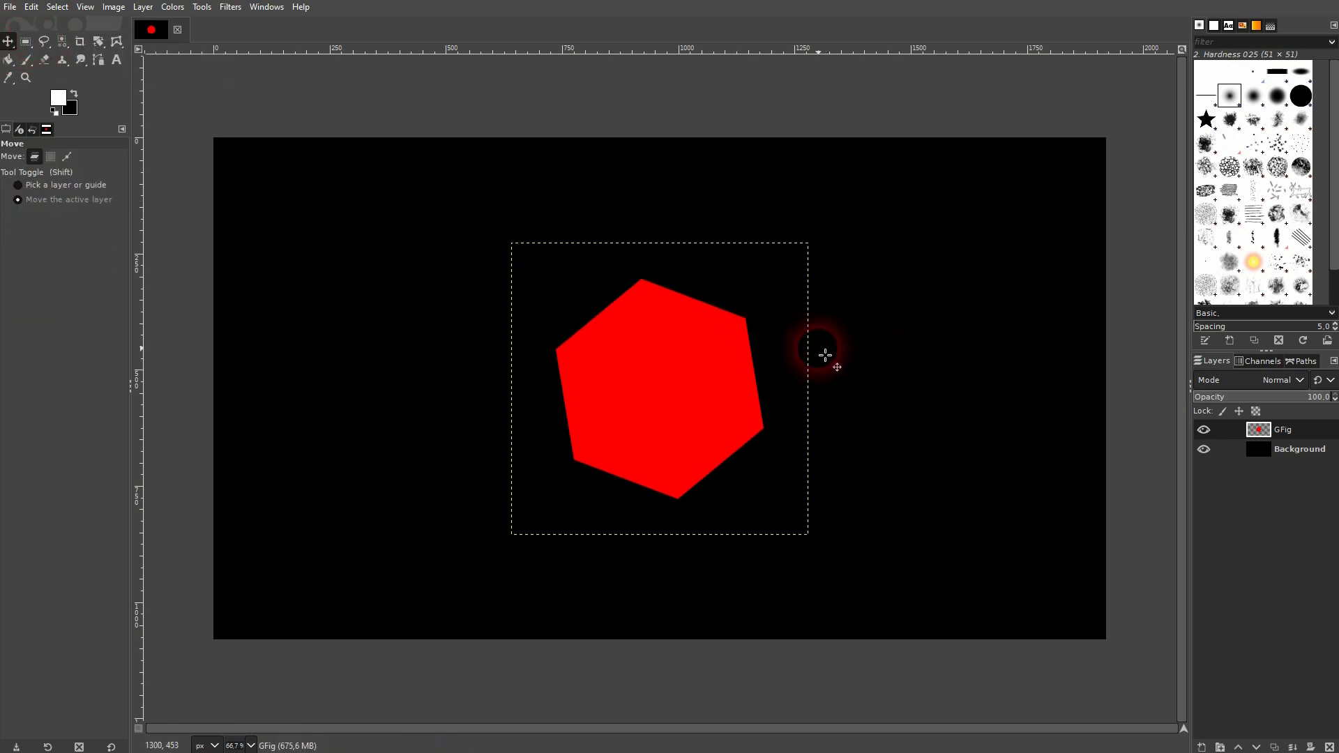
Crop the GFig layer to its content and turn the hexagon's alpha into a selection
left_click(143, 7)
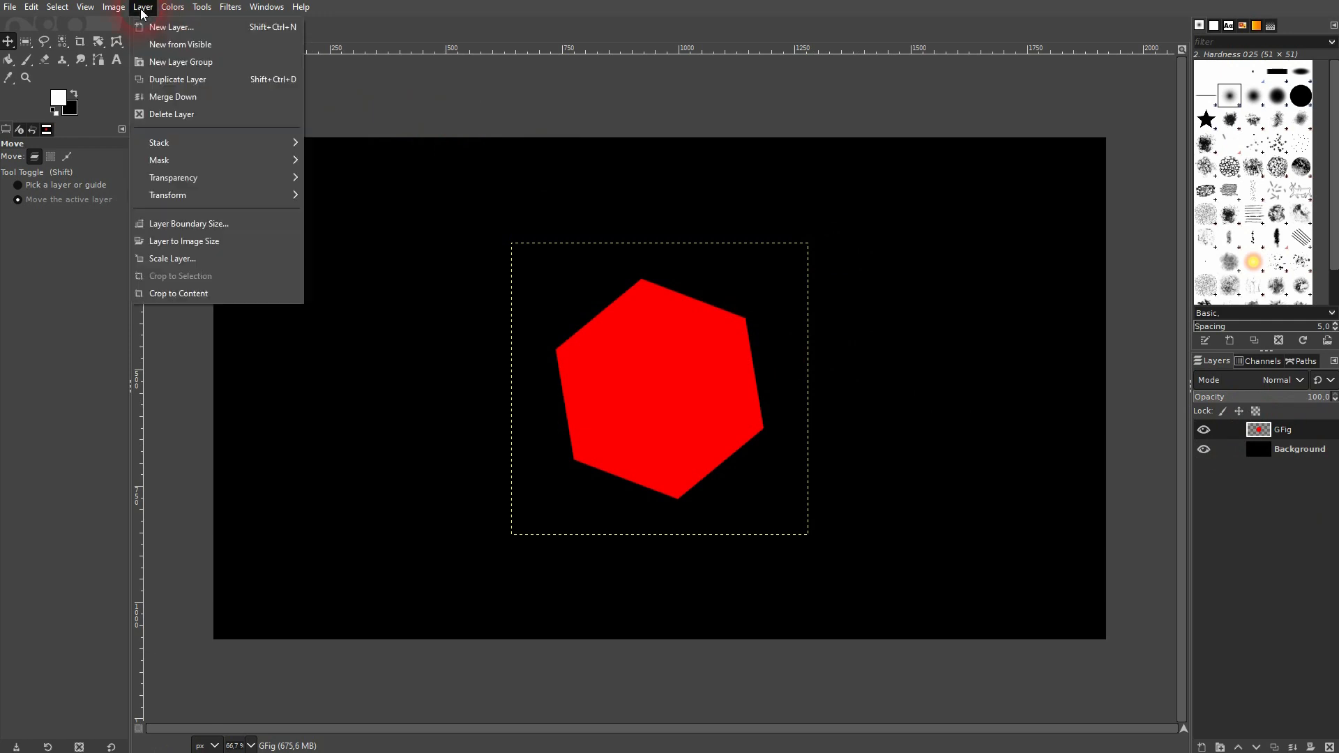
left_click(207, 294)
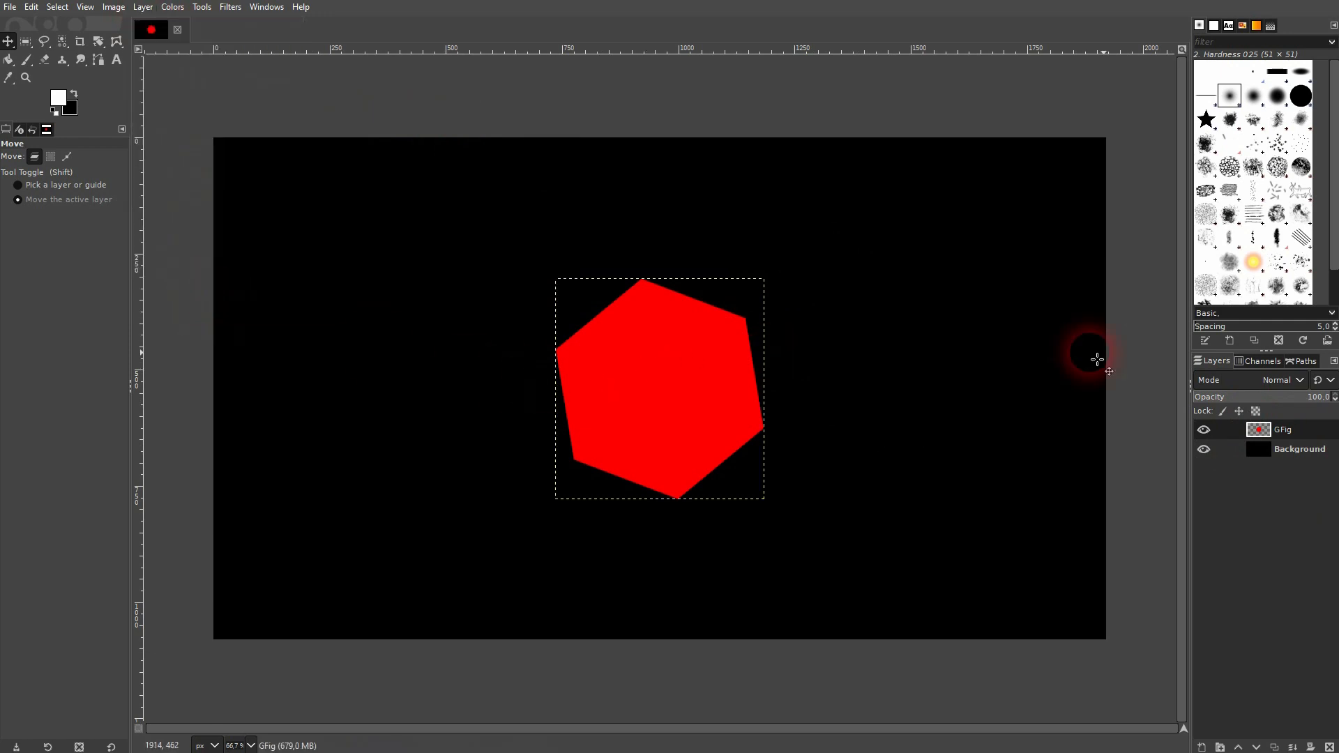
right_click(1289, 433)
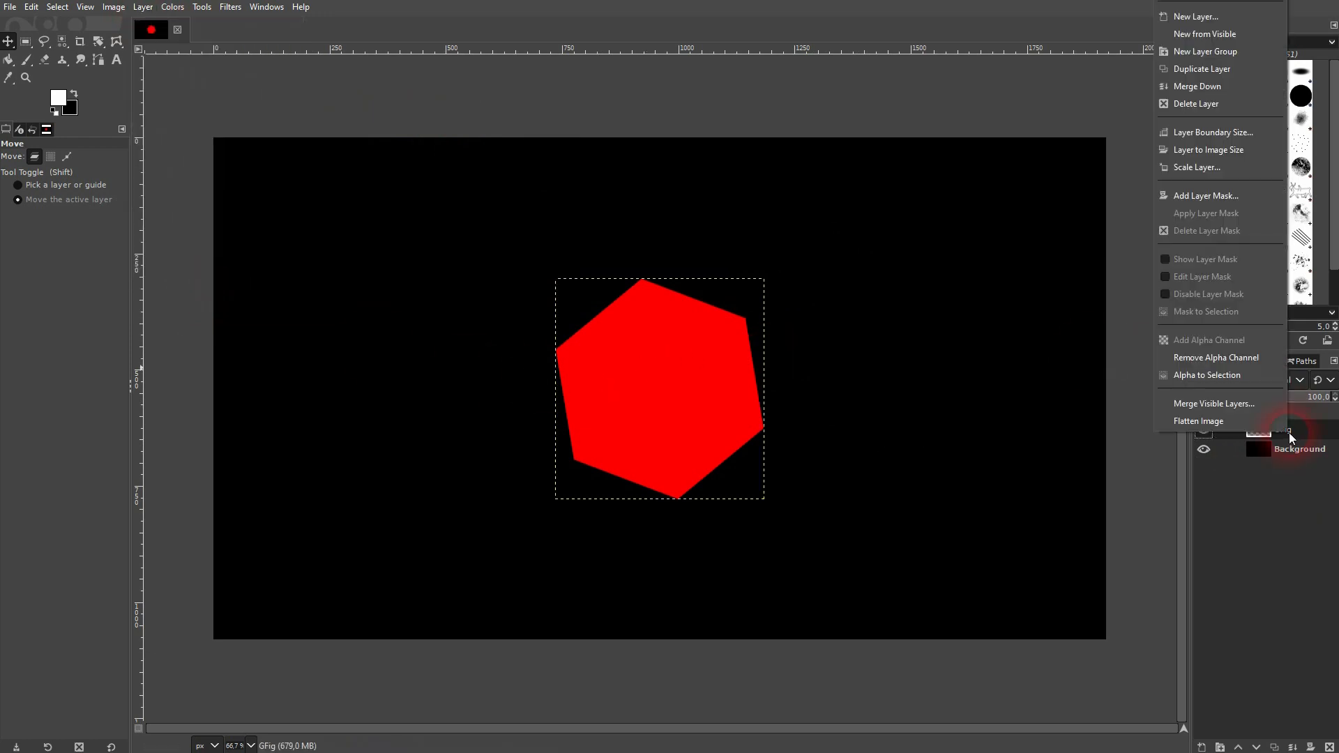
left_click(1246, 377)
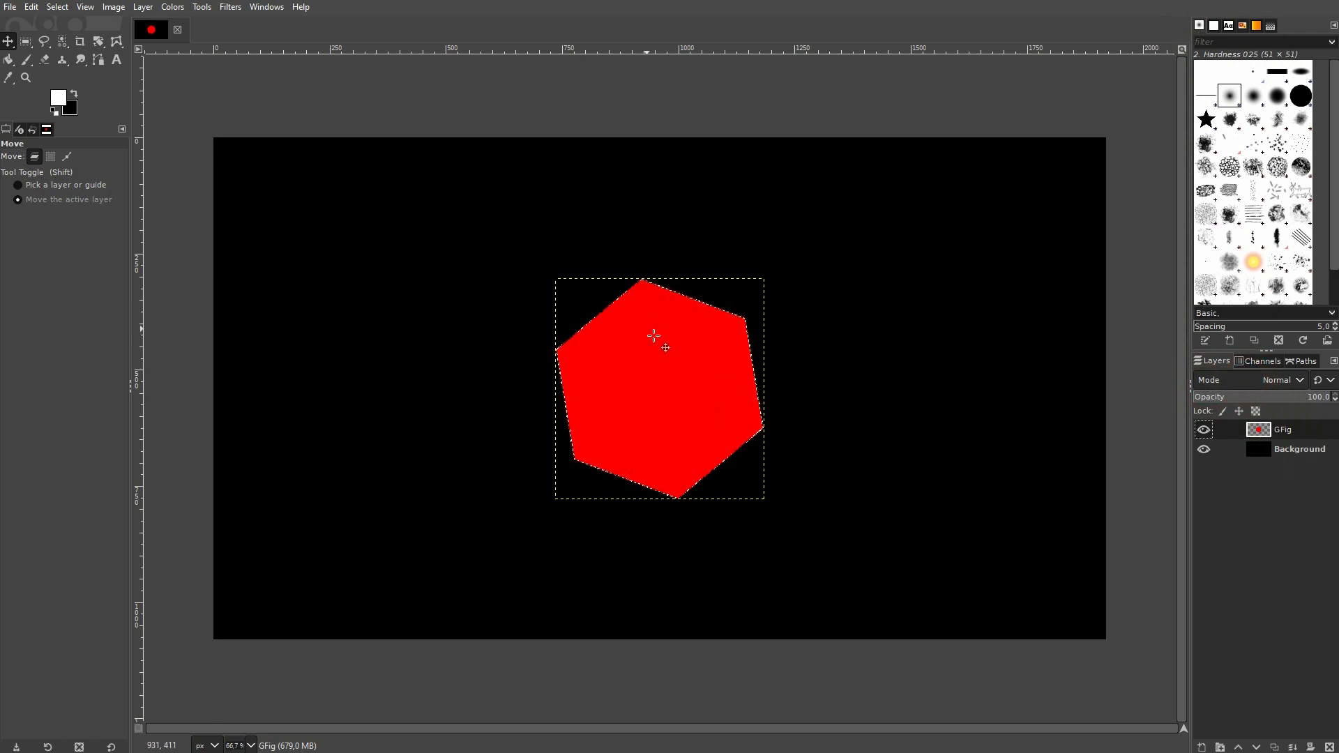
left_click(32, 8)
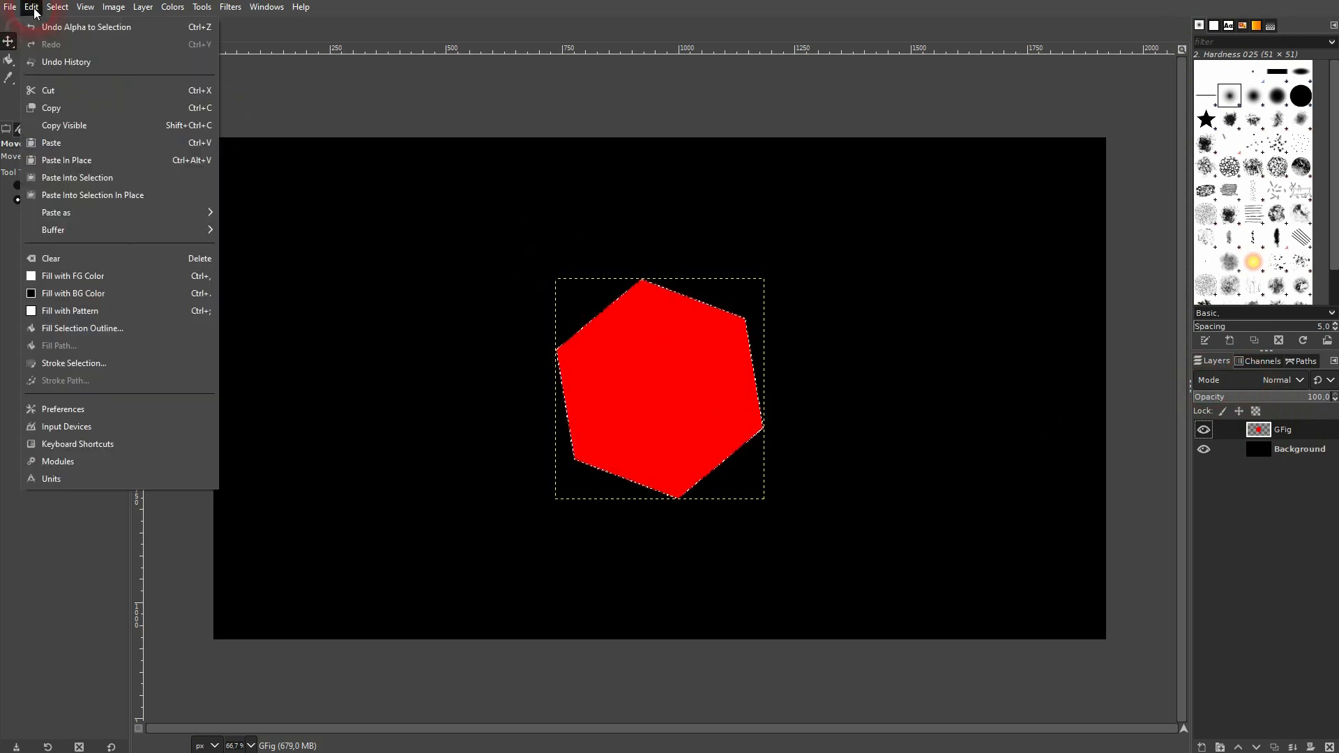
left_click(68, 364)
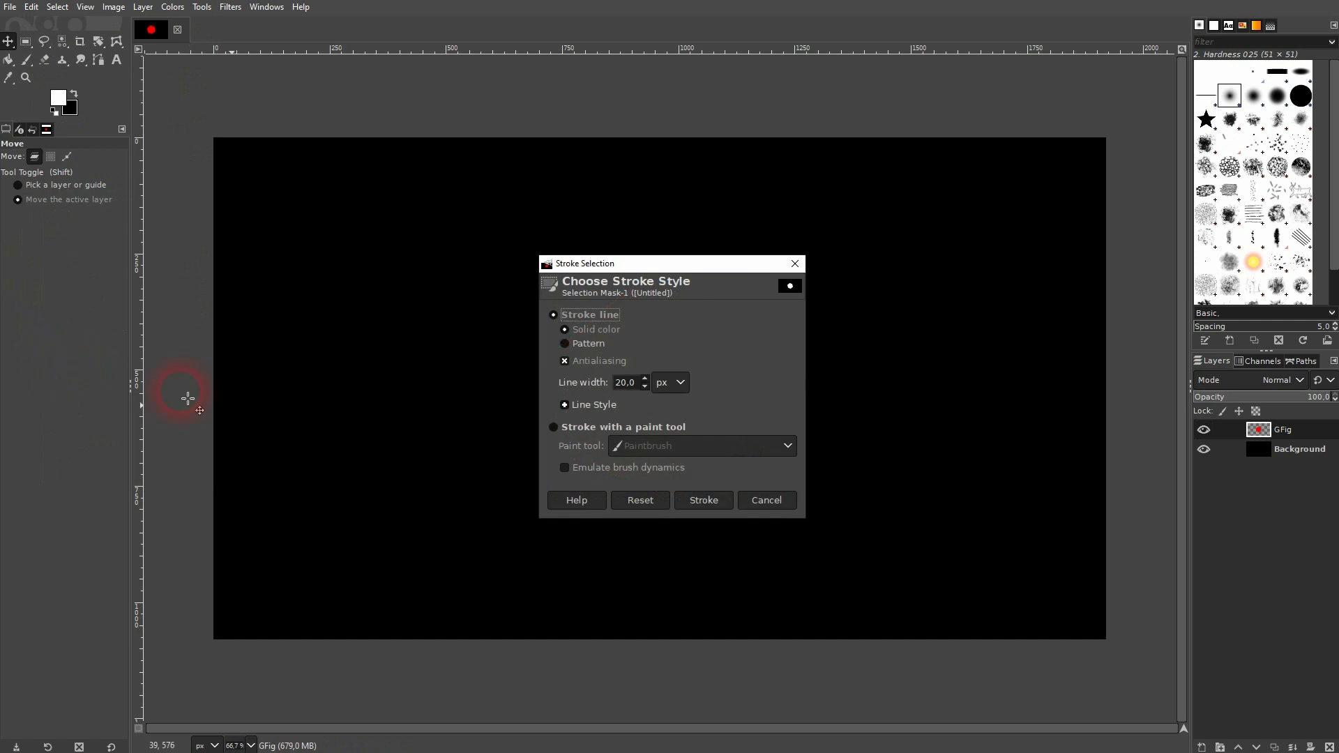
left_click(795, 264)
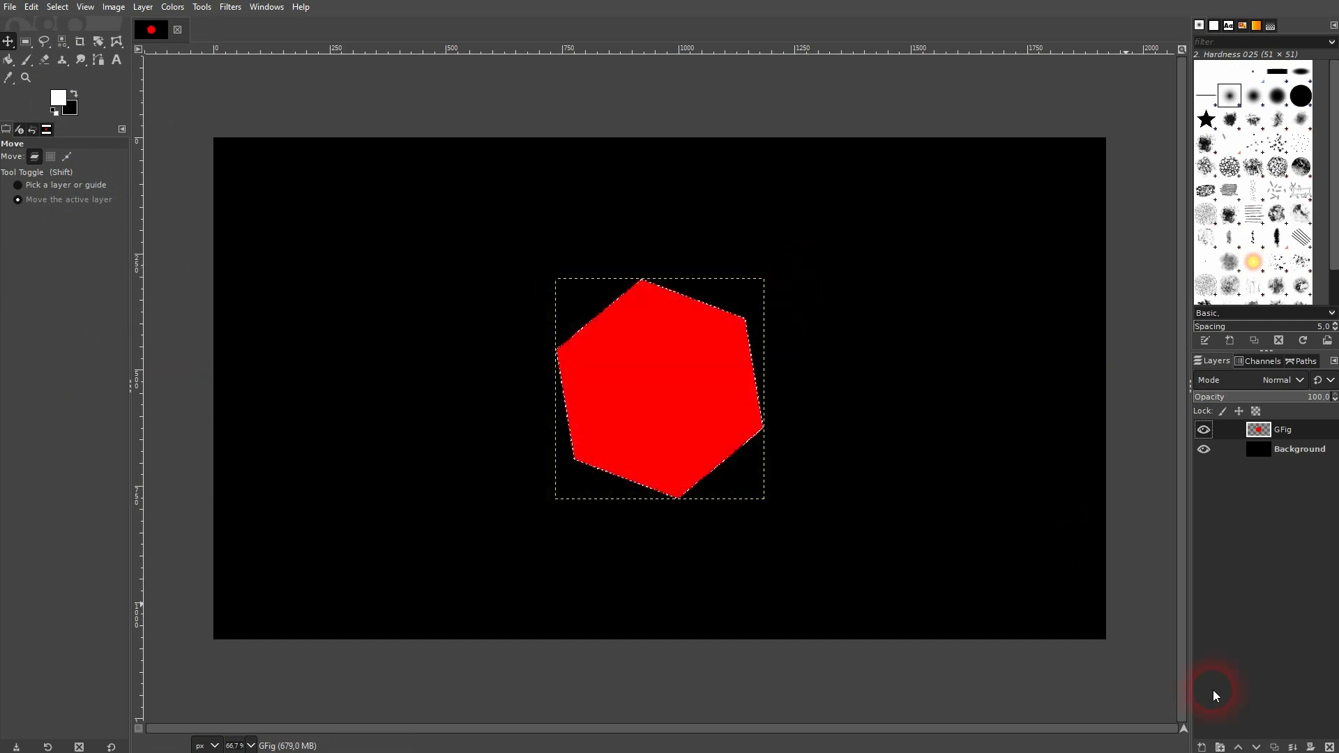
Create a new transparent 1920 × 1080 px layer named "stroke shape" above the GFig layer
left_click(1202, 747)
left_click(1130, 452)
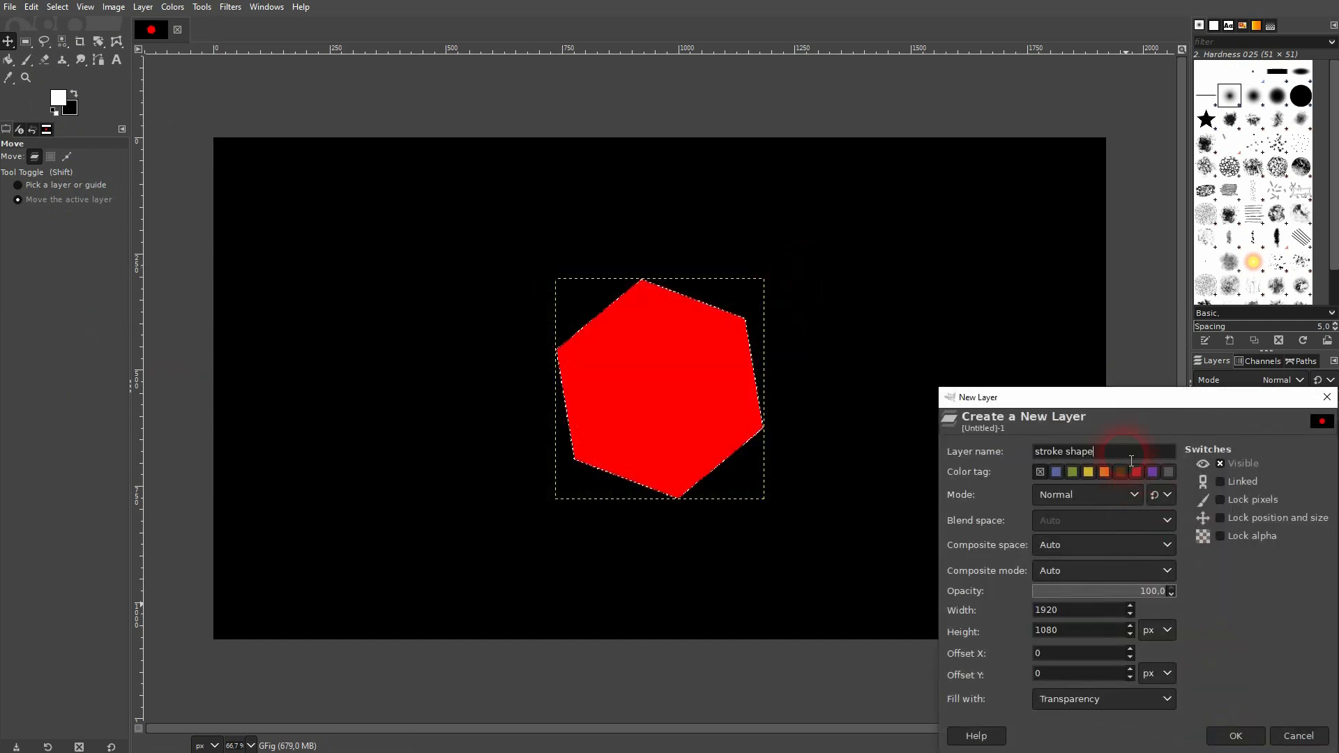
left_click(1144, 712)
left_click(1117, 662)
left_click(1236, 736)
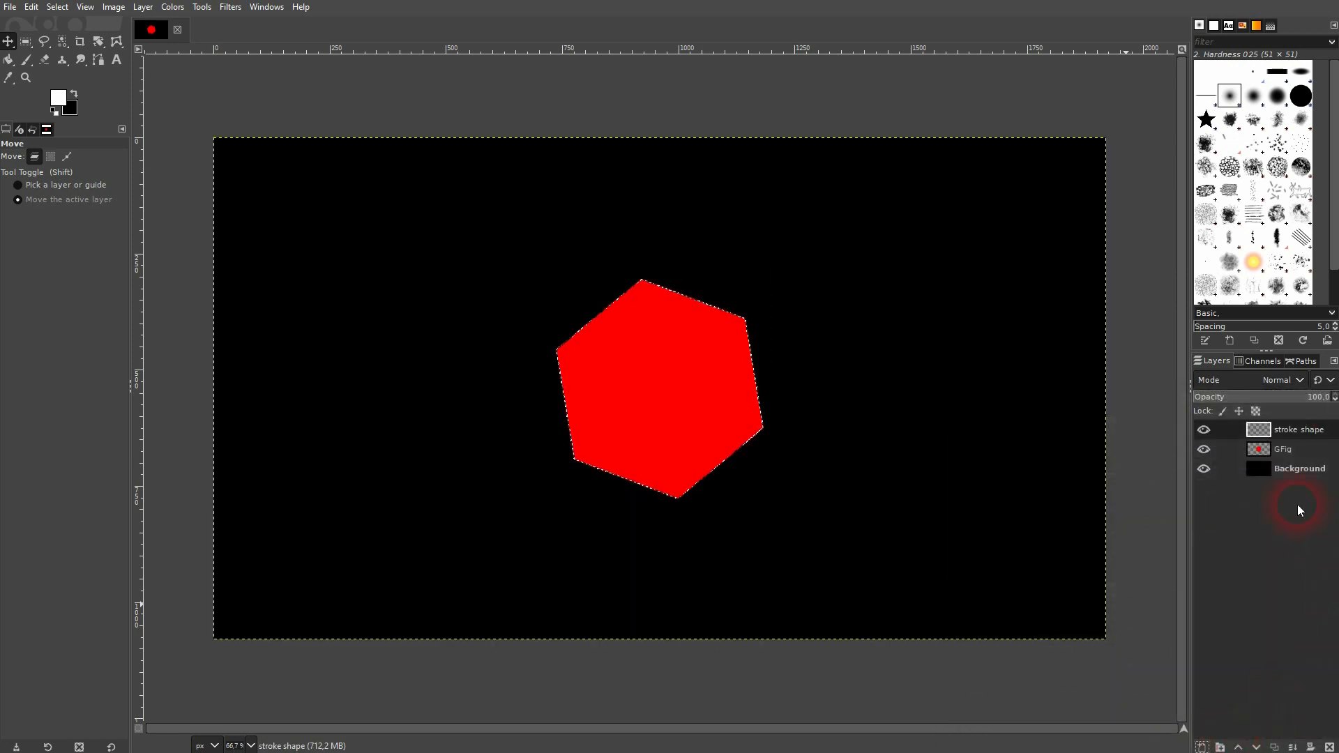
Stroke the hexagon selection on the "stroke shape" layer with a solid white (ffffff) line 20 px wide
left_click(32, 9)
left_click(89, 360)
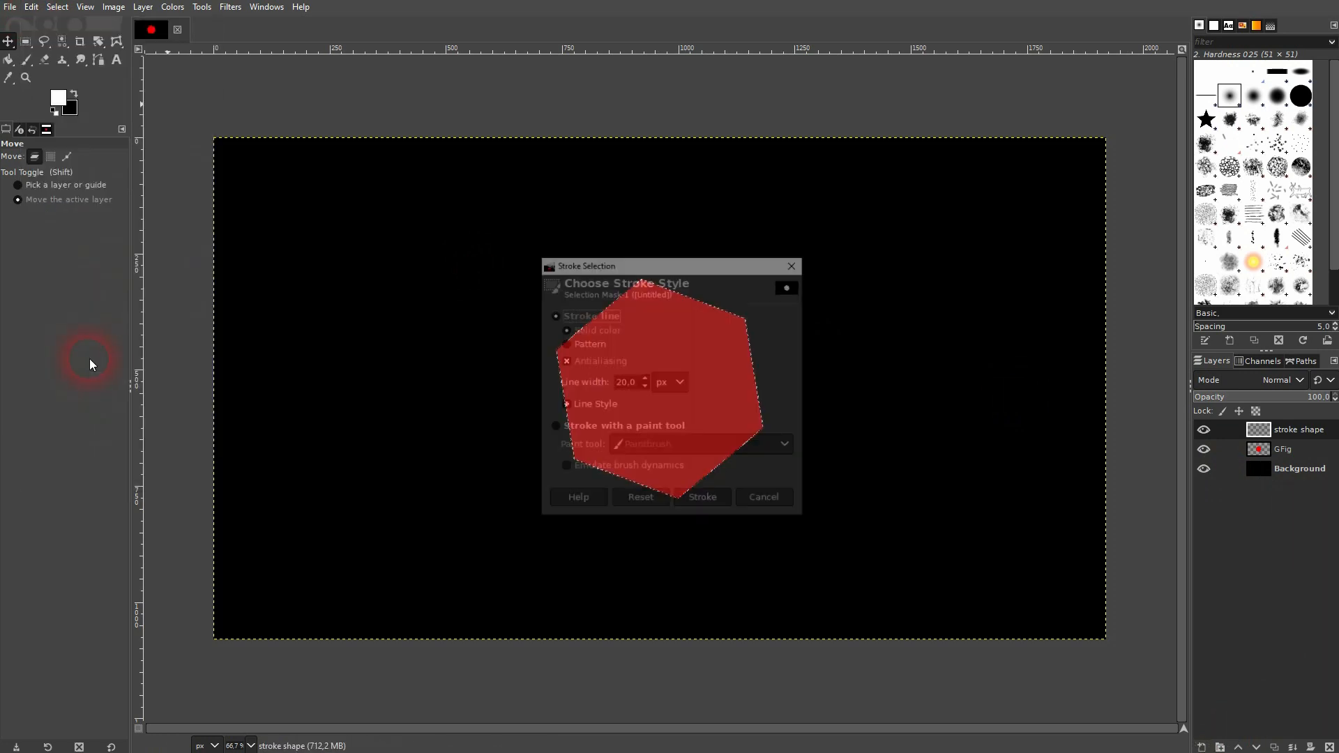
left_click_drag(634, 266, 978, 113)
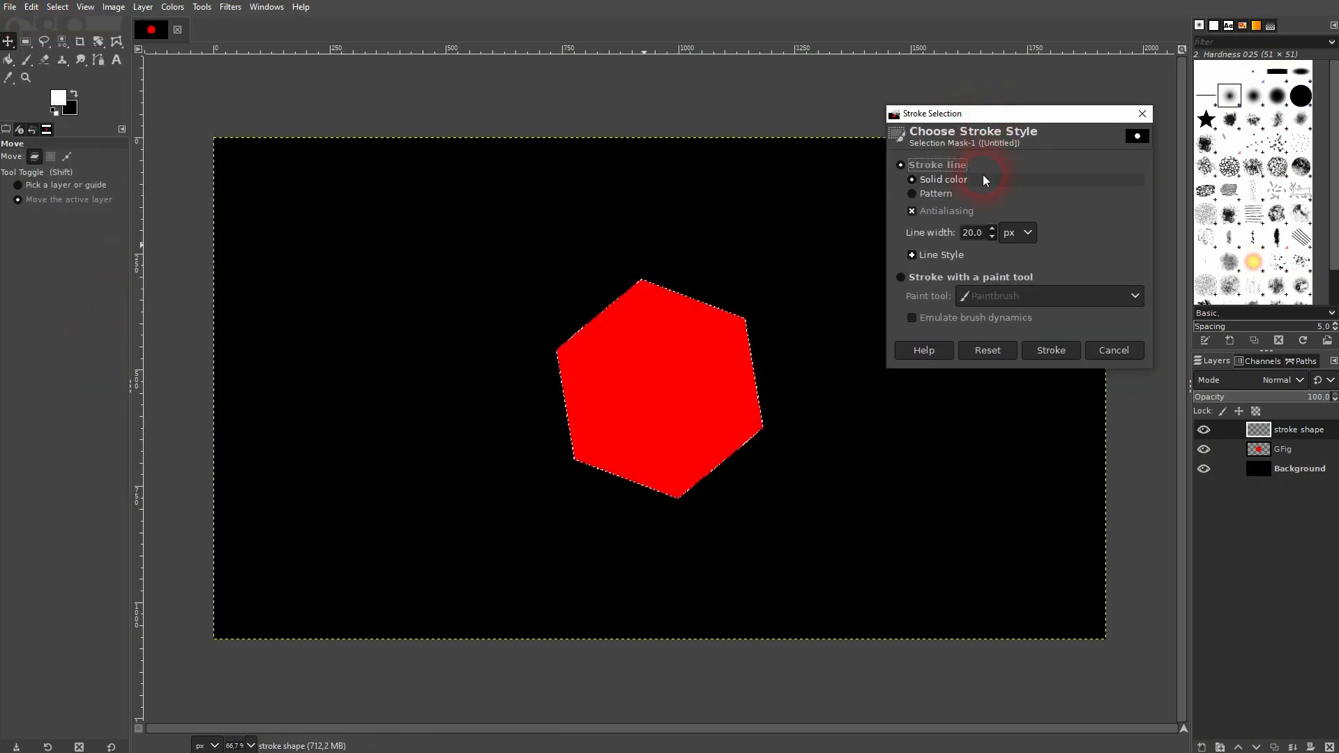
left_click(57, 98)
left_click_drag(396, 186, 282, 74)
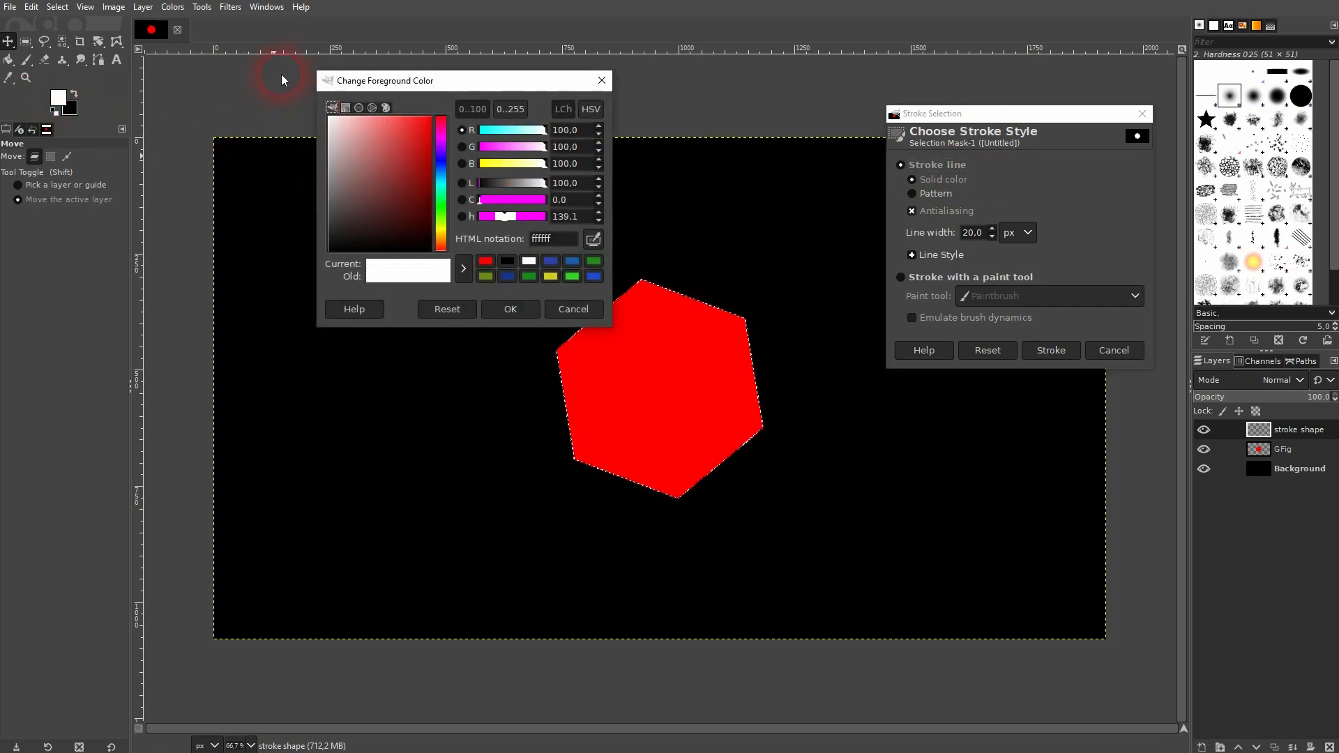
left_click(512, 310)
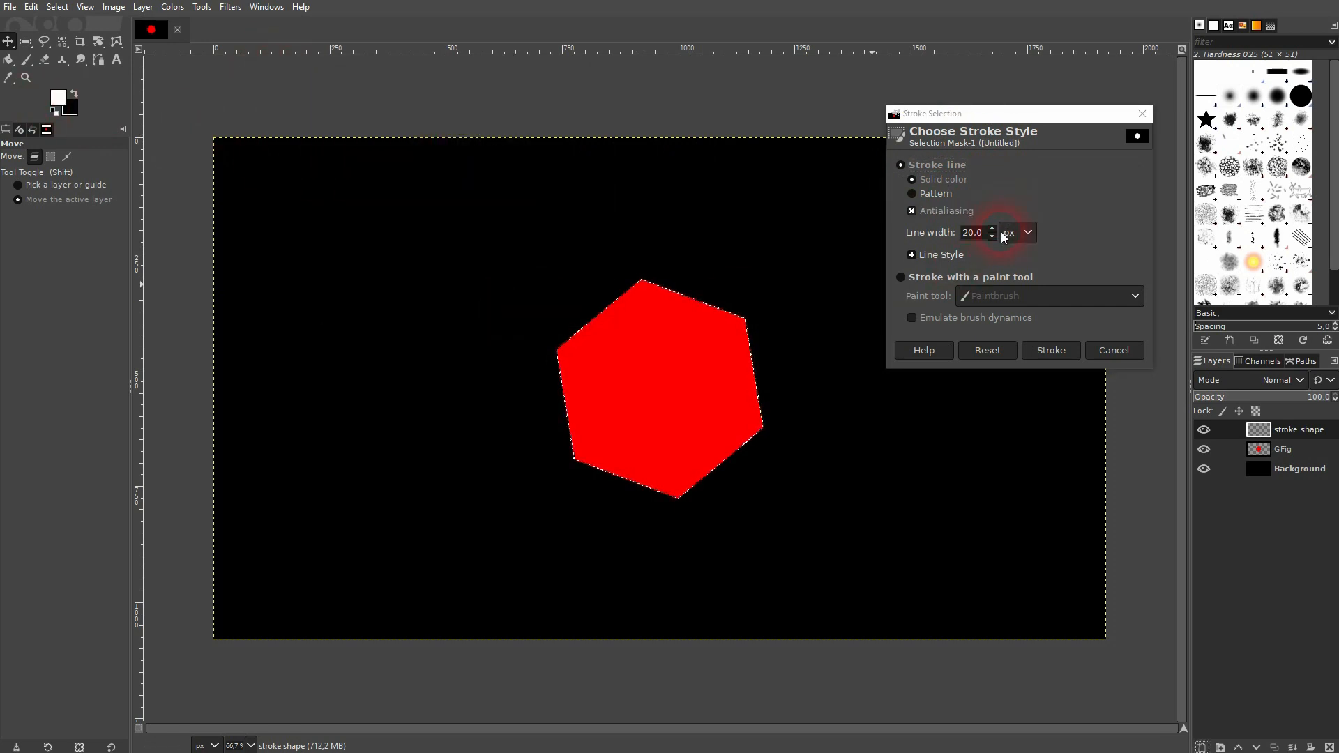
double_click(965, 234)
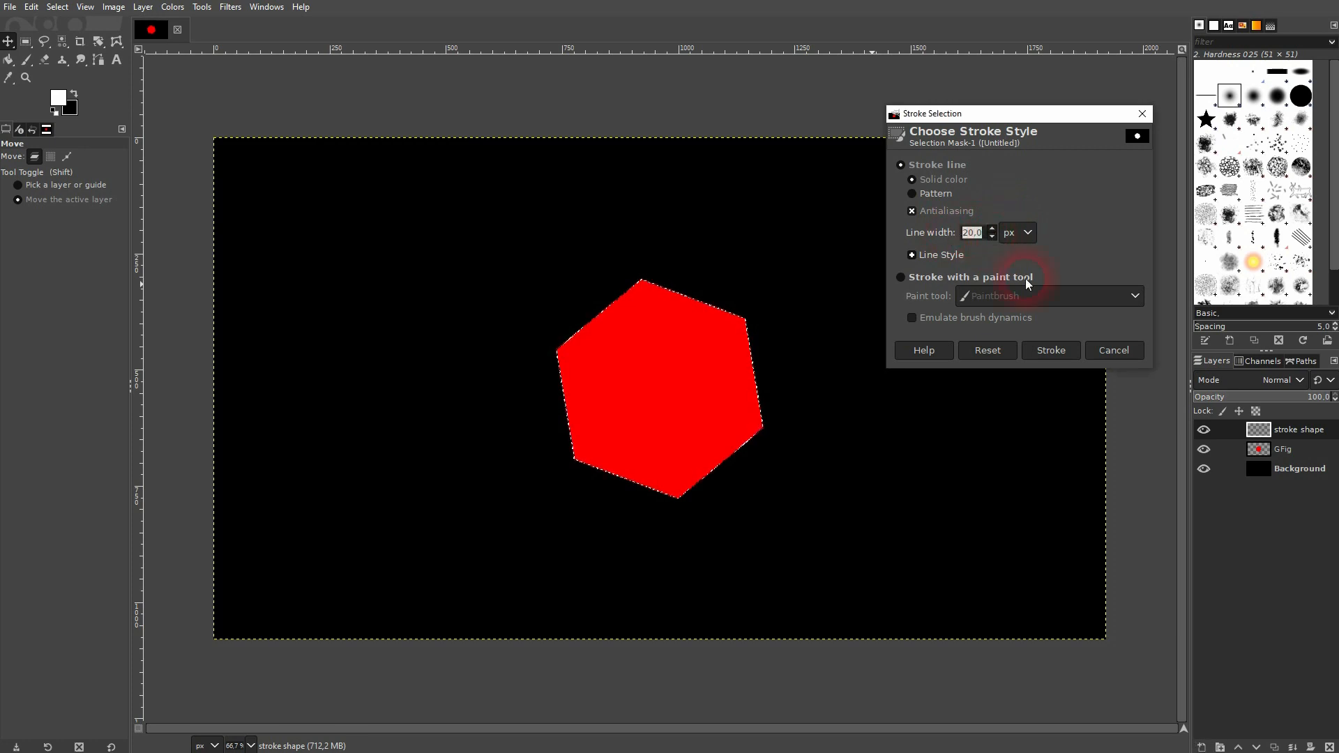
left_click(1058, 350)
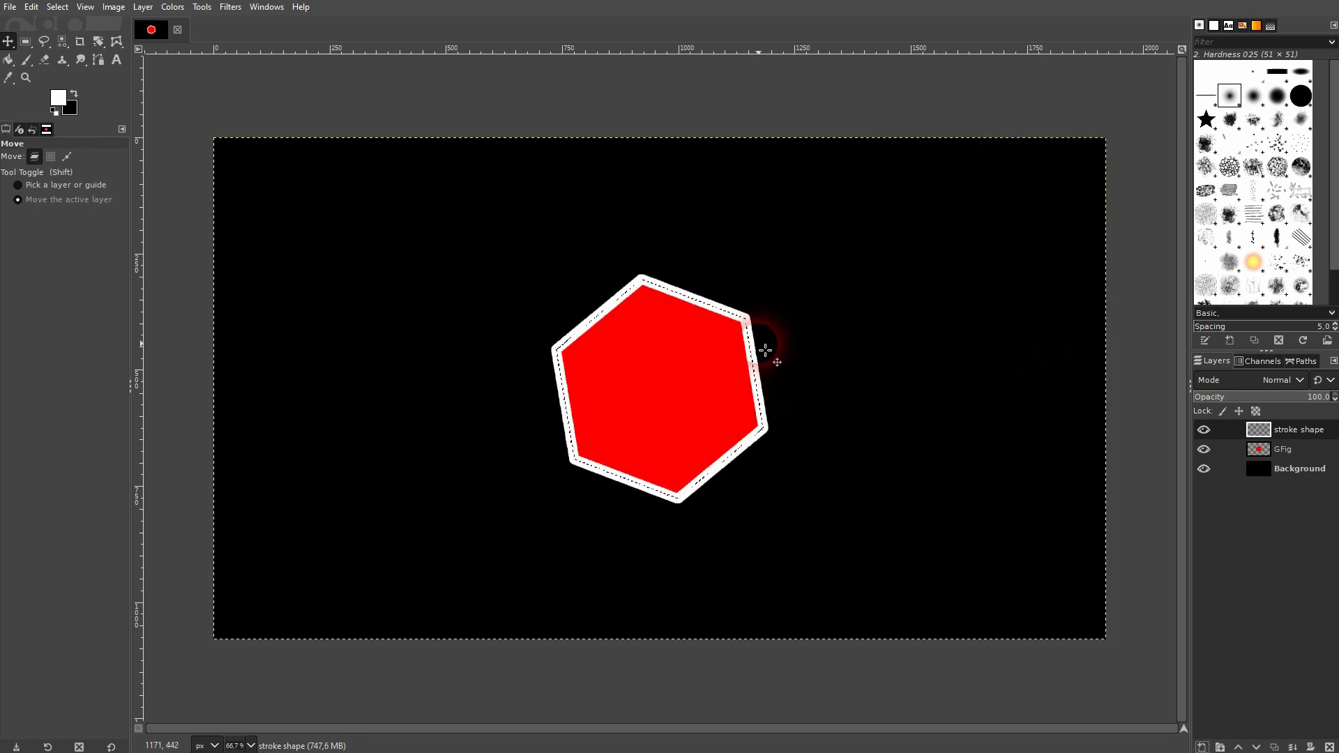
Hide the GFig layer and clear the hexagon selection
left_click(1204, 449)
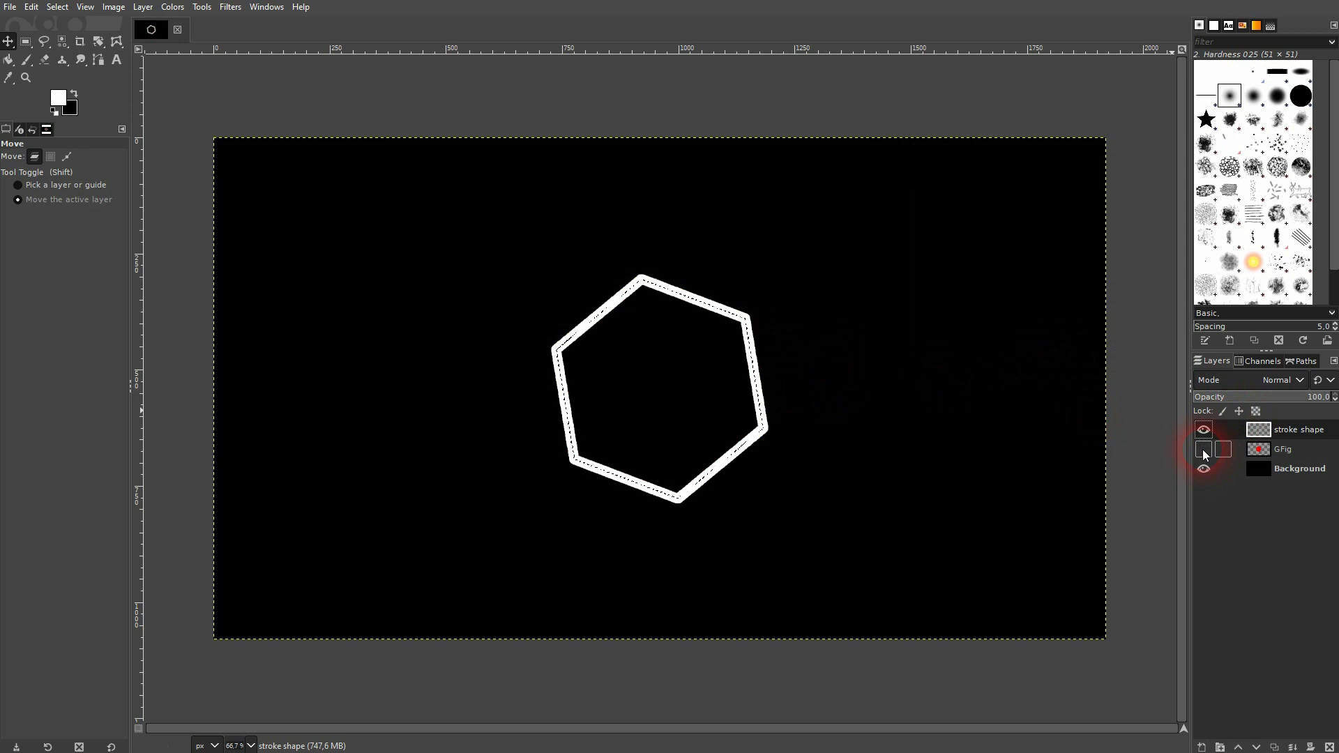
left_click(57, 7)
left_click(76, 45)
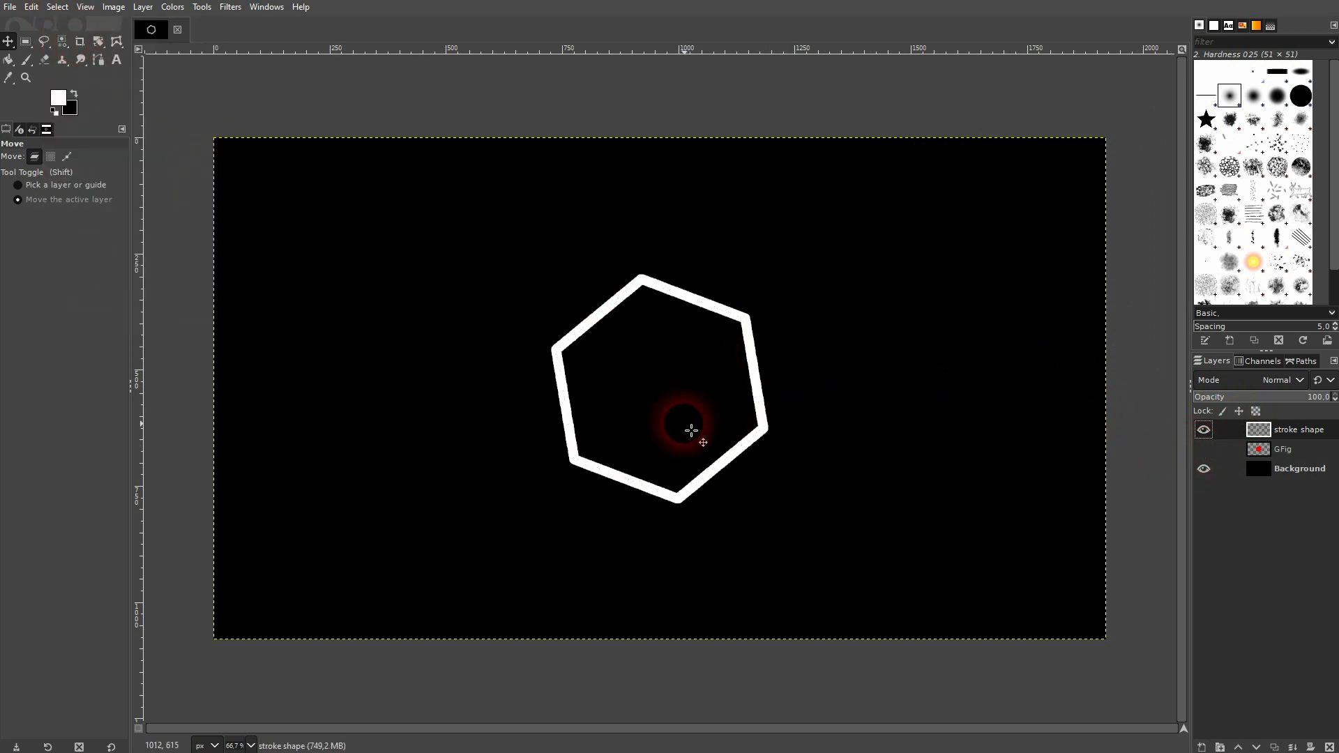
Delete the GFig layer and make the "stroke shape" layer active
left_click(1296, 451)
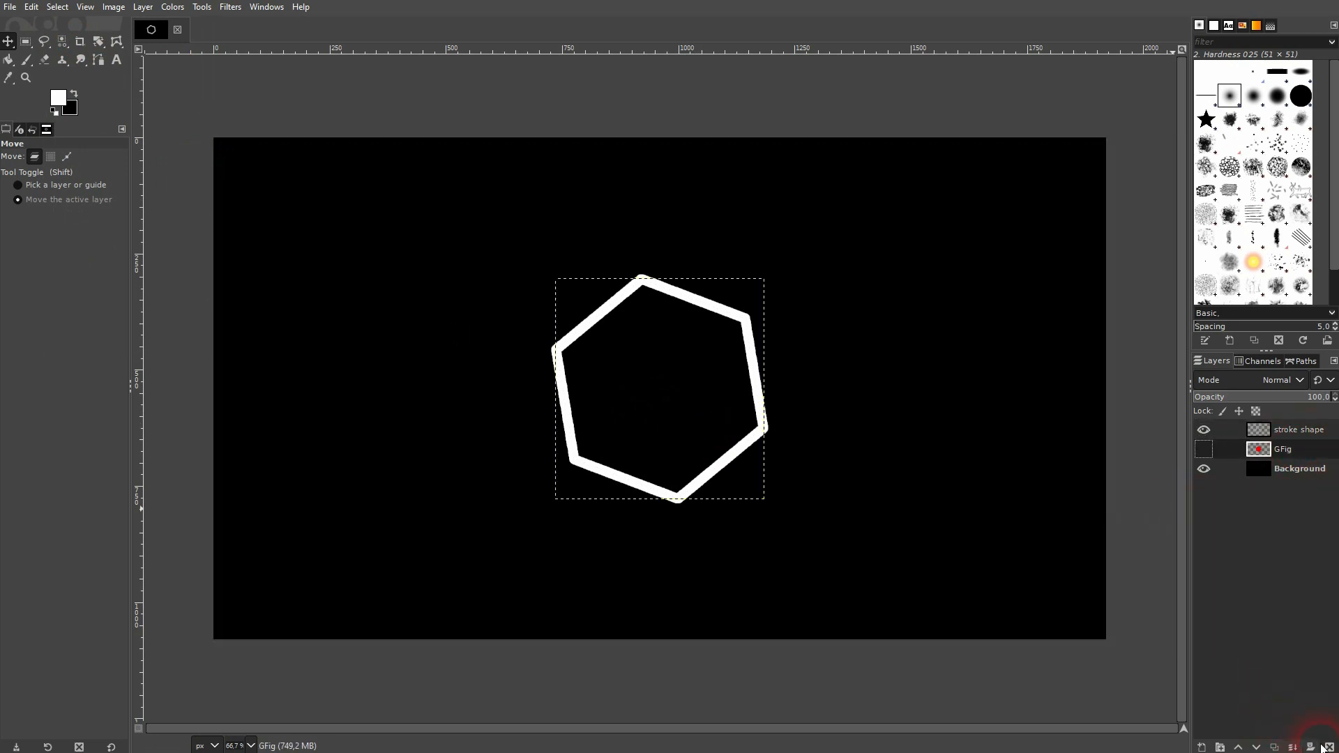
left_click(1329, 747)
left_click(1287, 432)
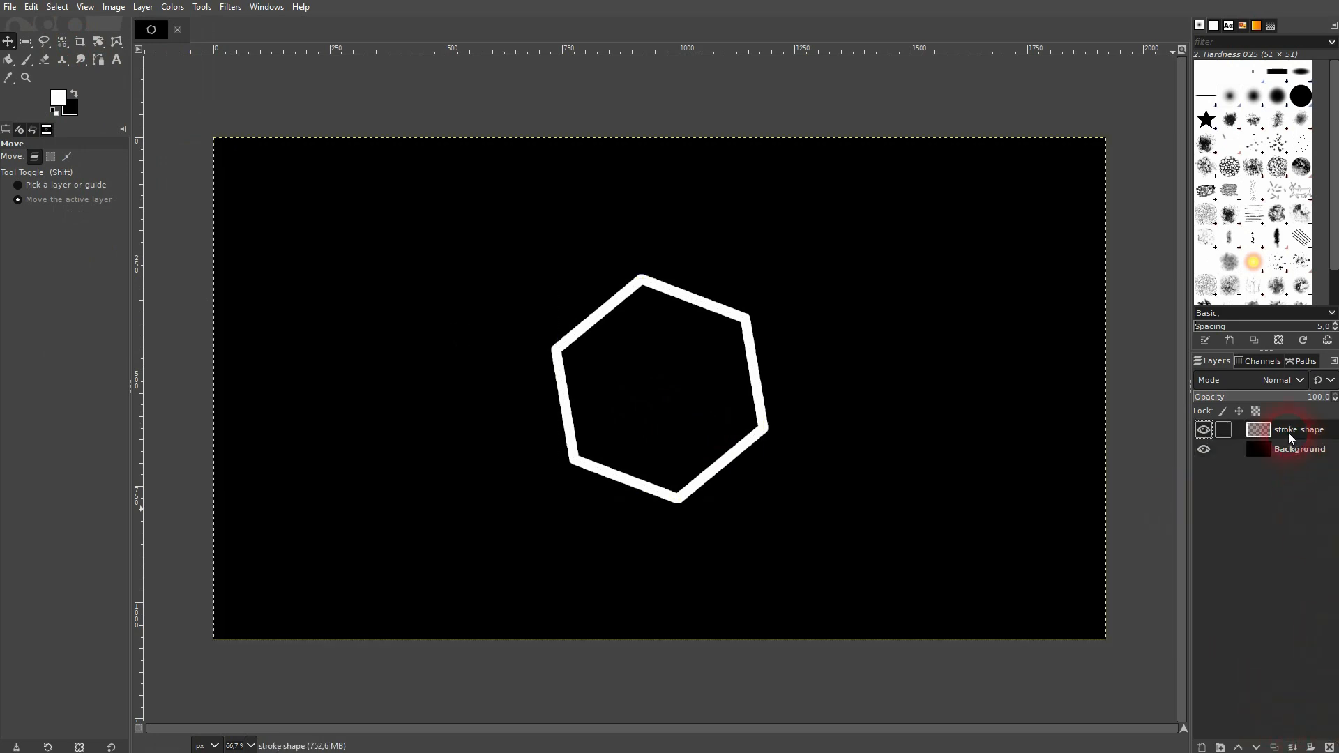
left_click(1204, 429)
left_click(1204, 429)
left_click(781, 350)
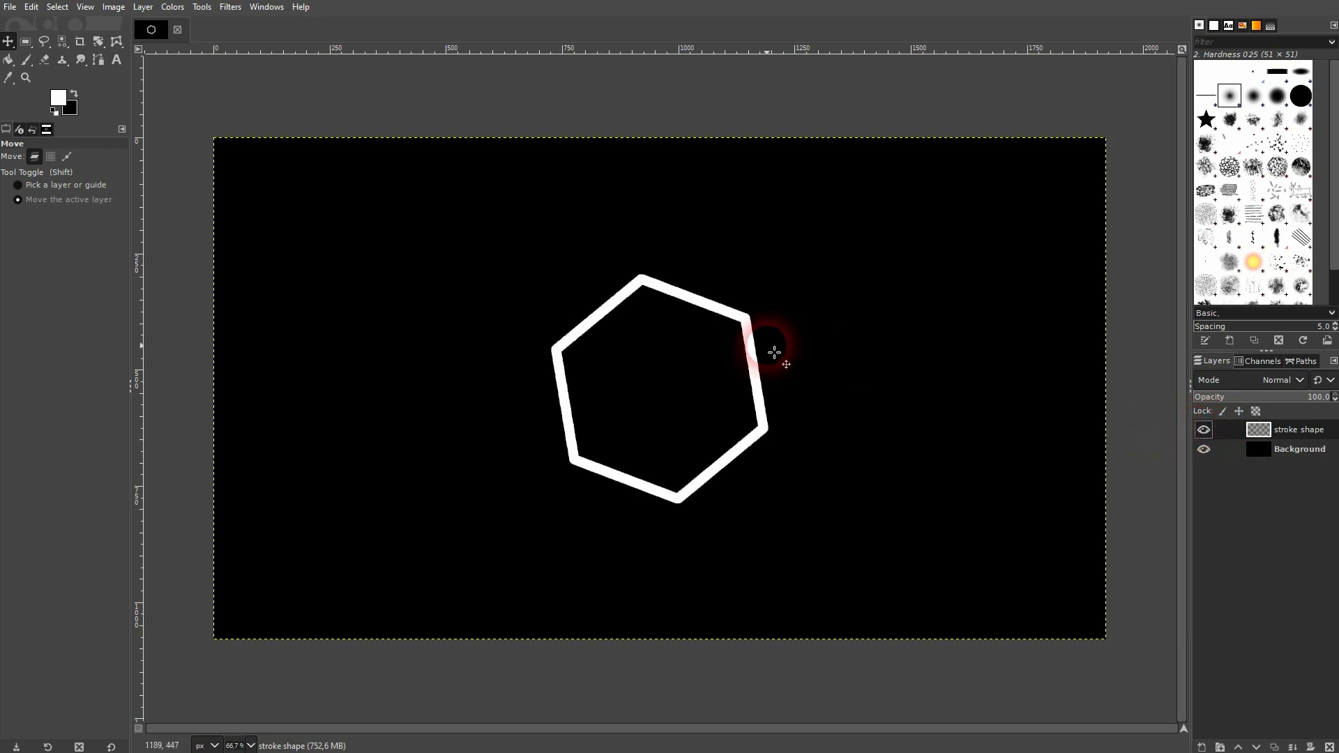
left_click(230, 9)
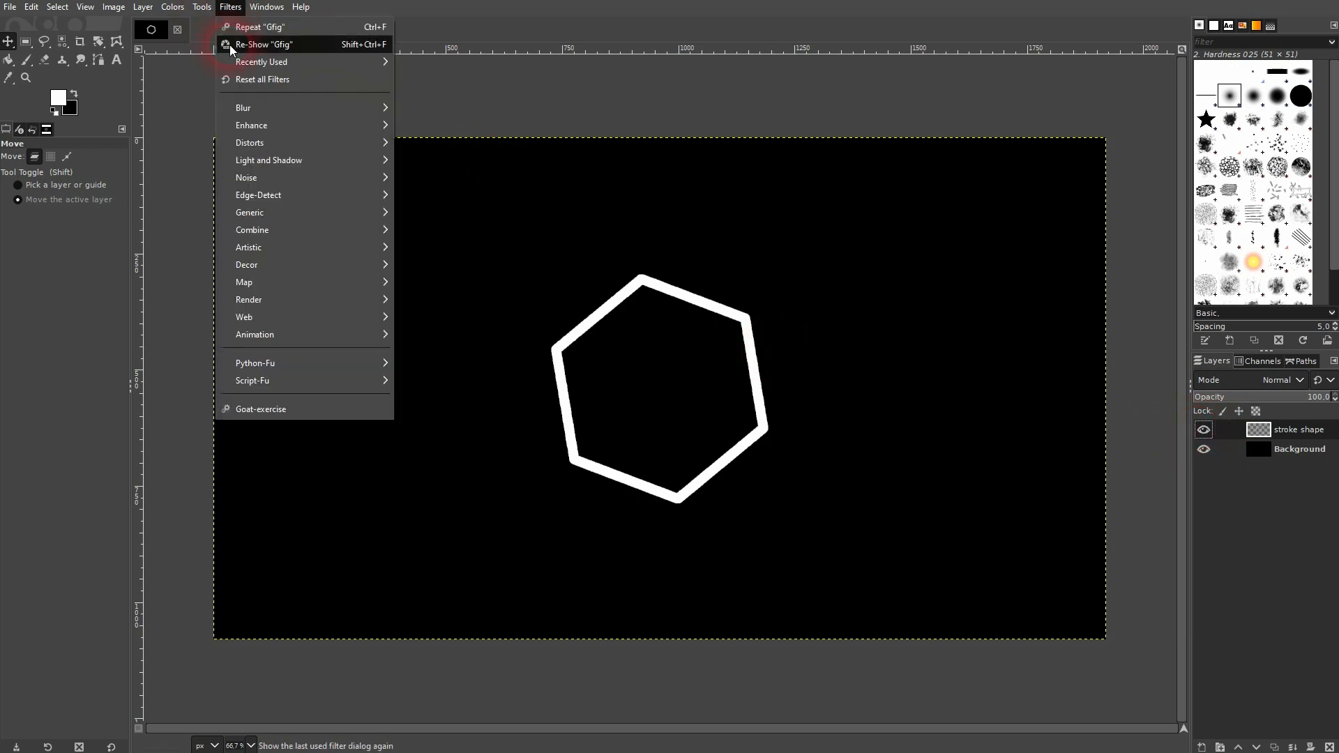
mouse_move(340, 286)
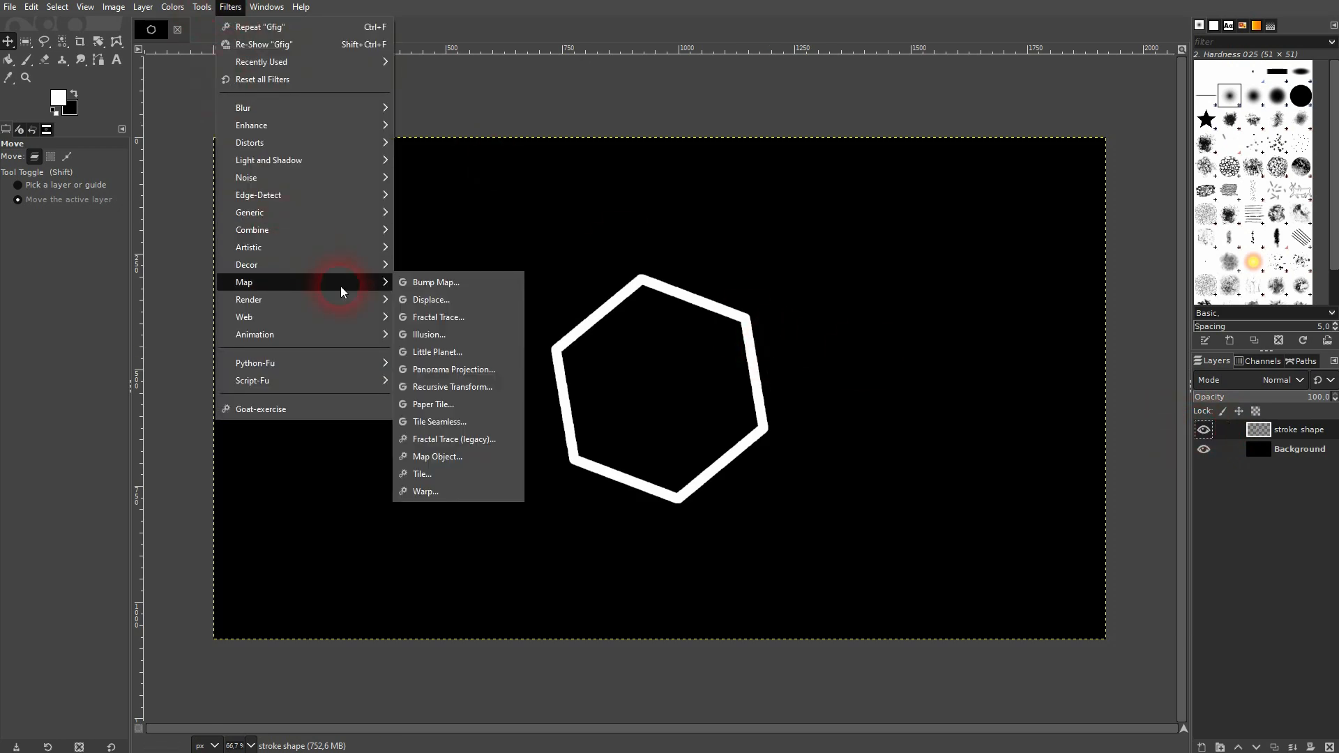
left_click(486, 385)
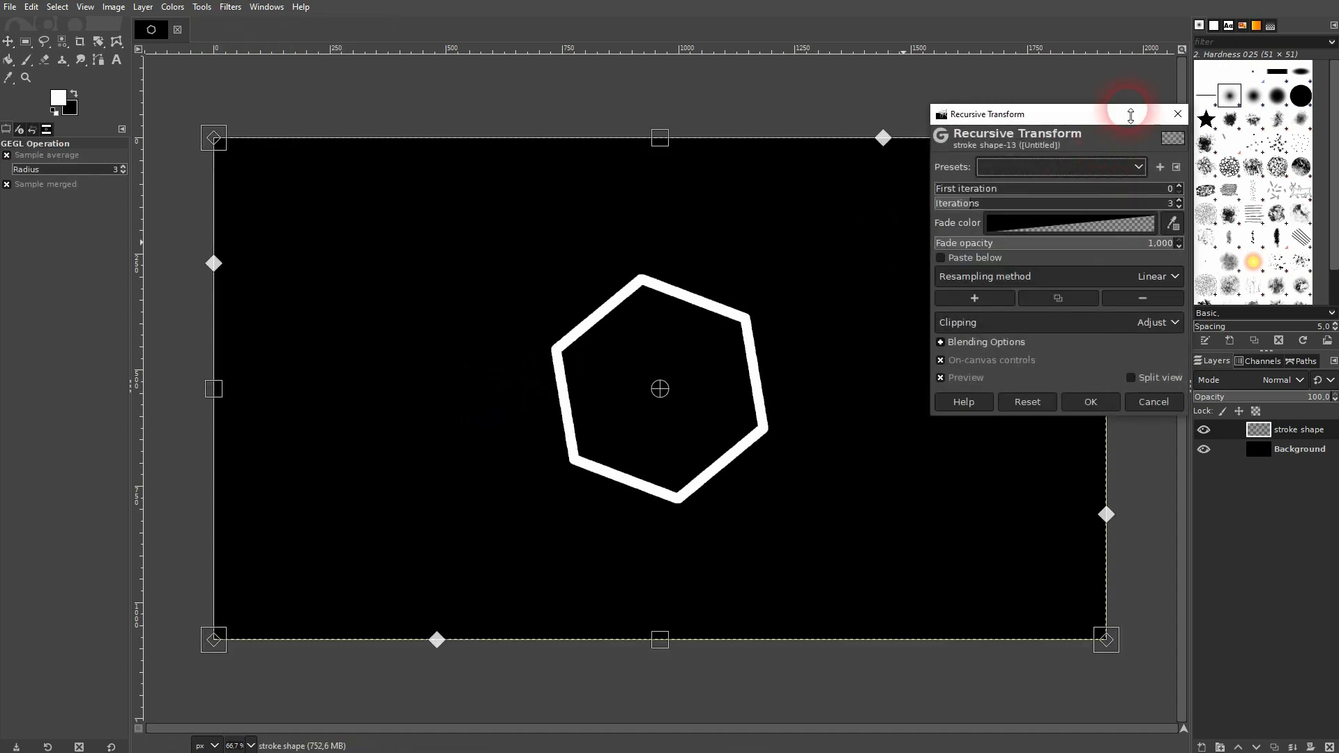
left_click_drag(1116, 120, 1085, 98)
left_click(938, 358)
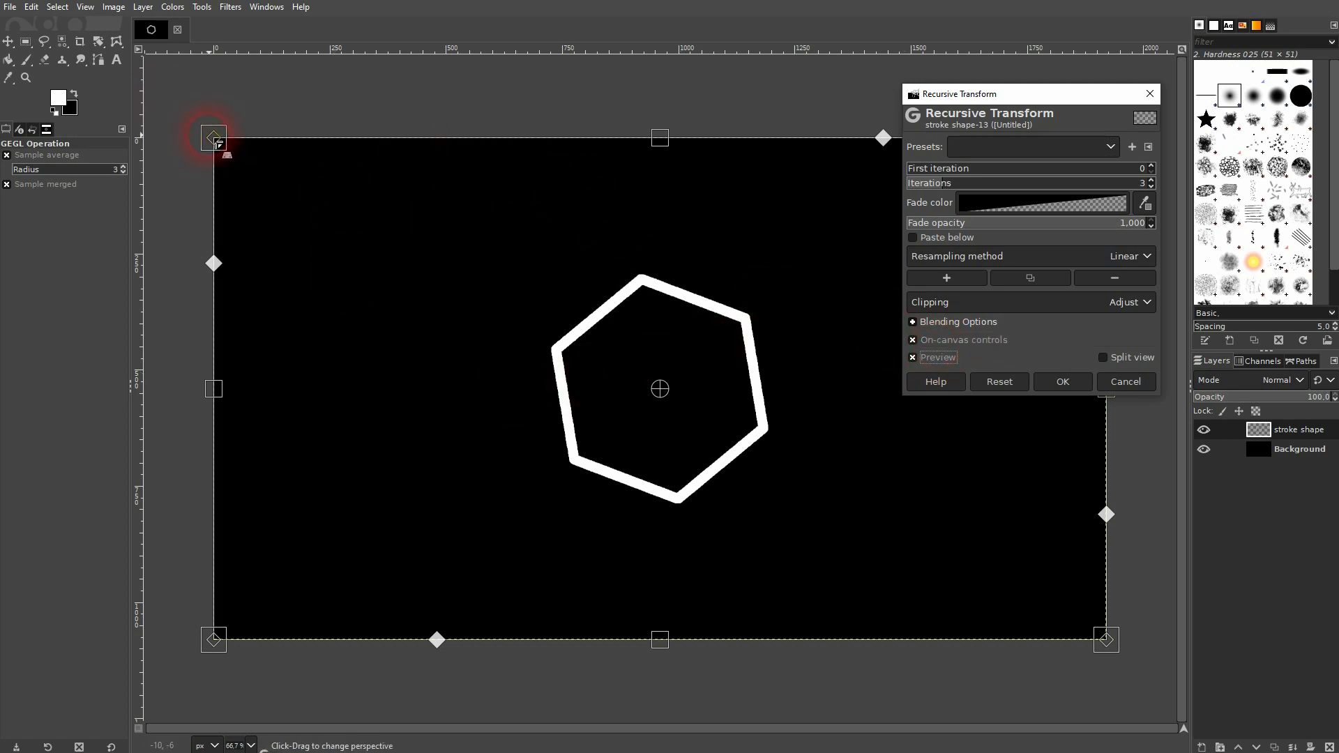
left_click_drag(214, 139, 648, 274)
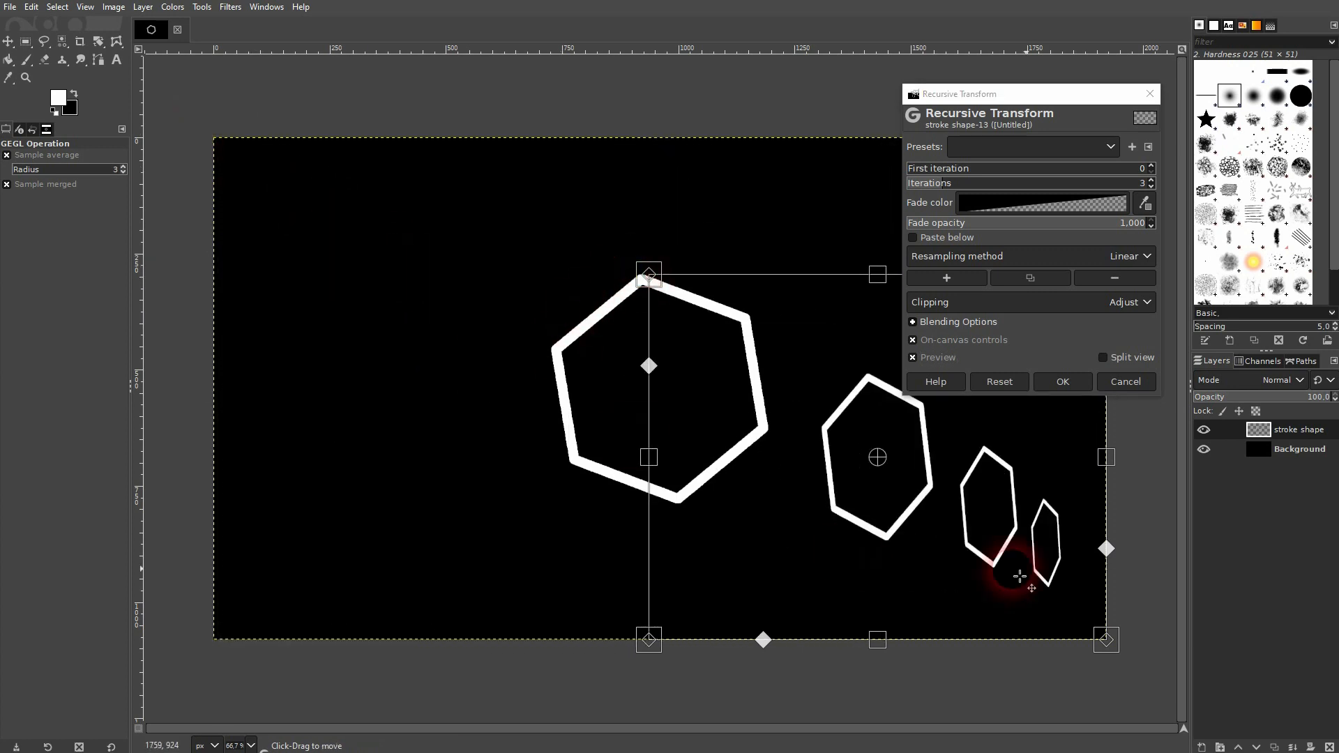
left_click(1128, 382)
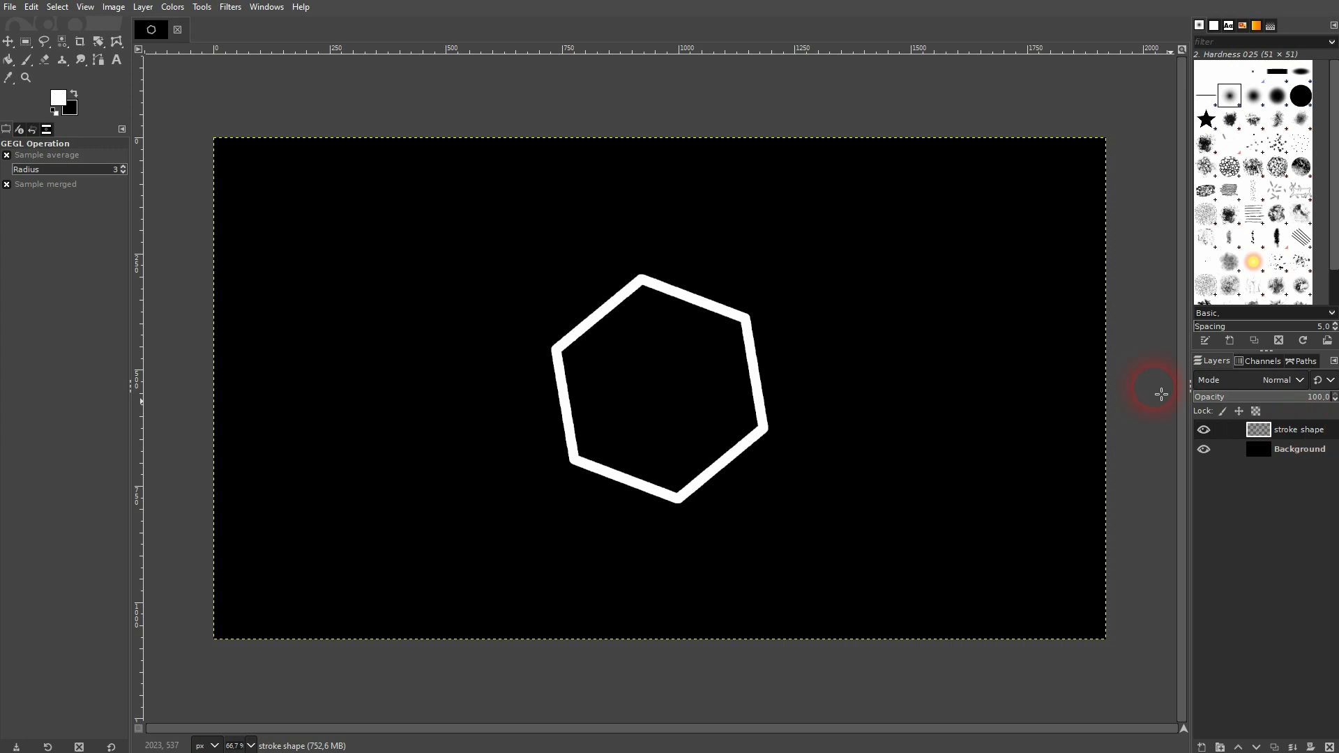
Crop the "stroke shape" layer to its content and start the Recursive Transform filter on it
left_click(153, 10)
left_click(207, 292)
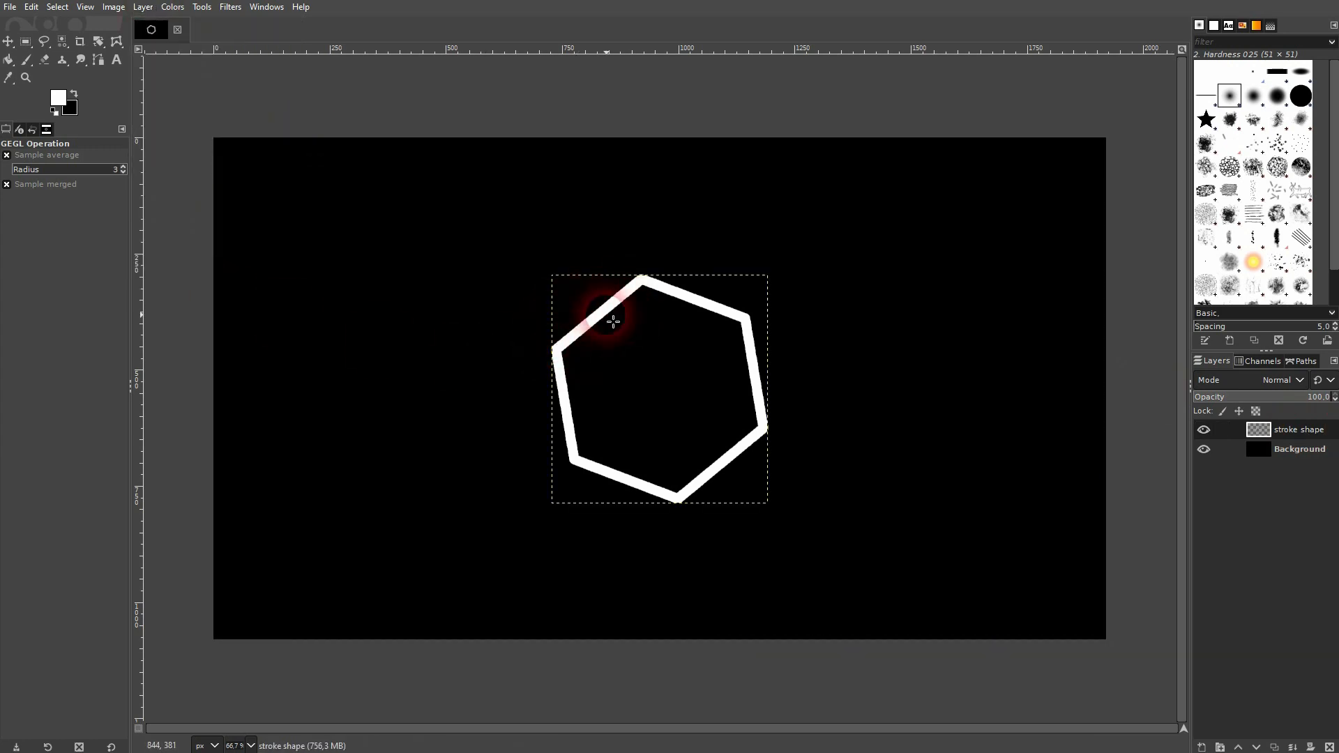
left_click(231, 7)
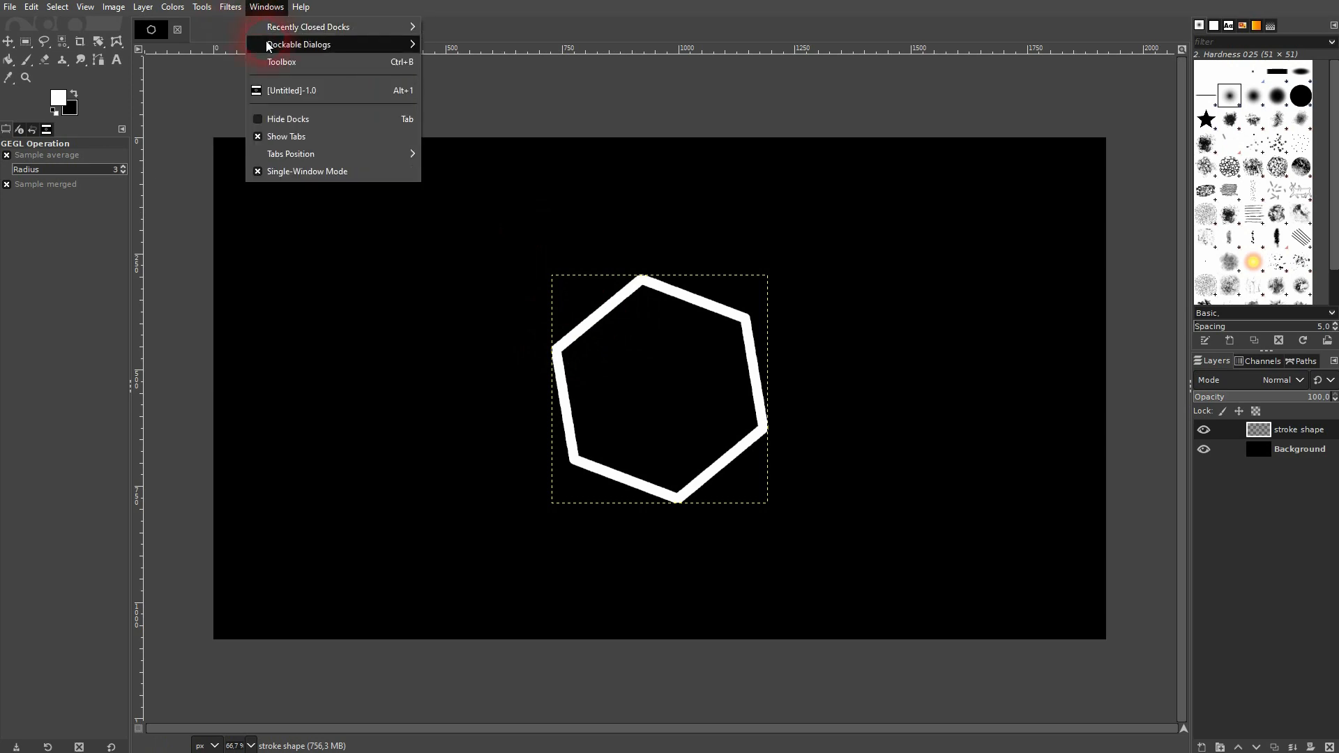
left_click(253, 44)
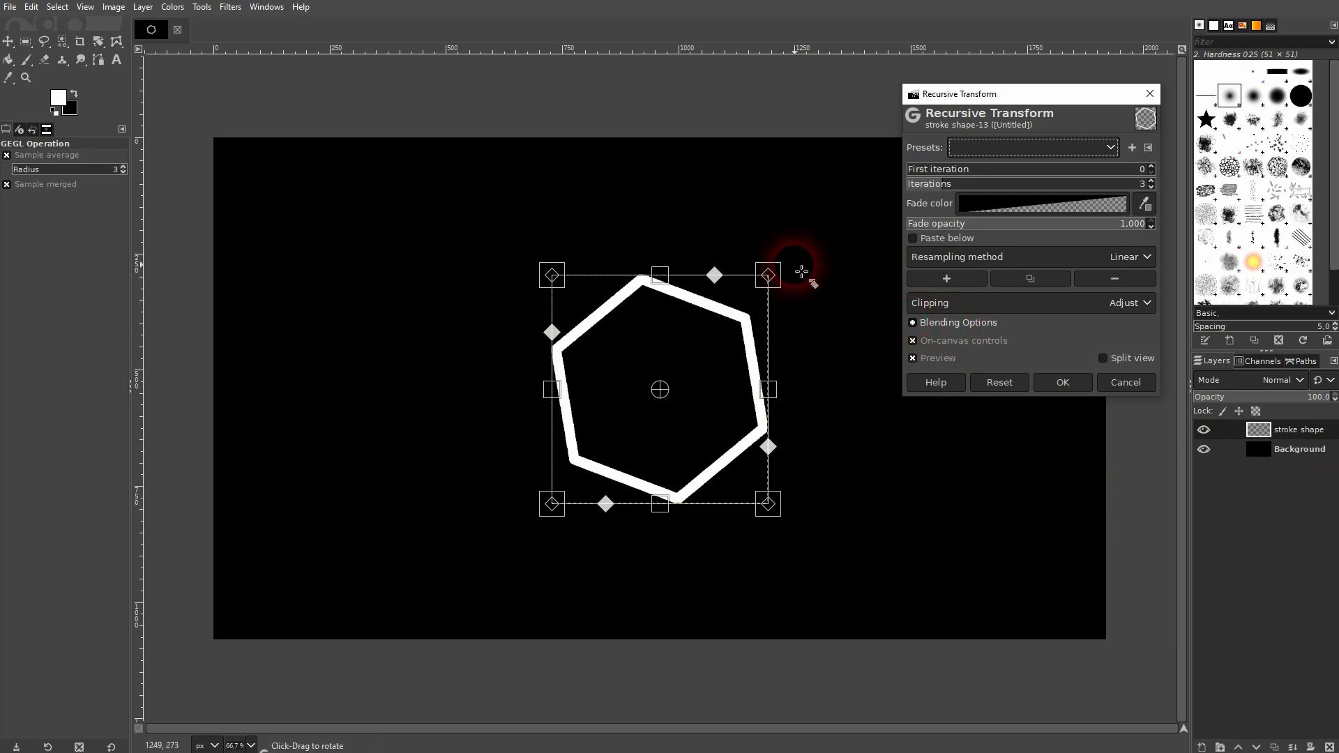
scroll(785, 277, "up", 2)
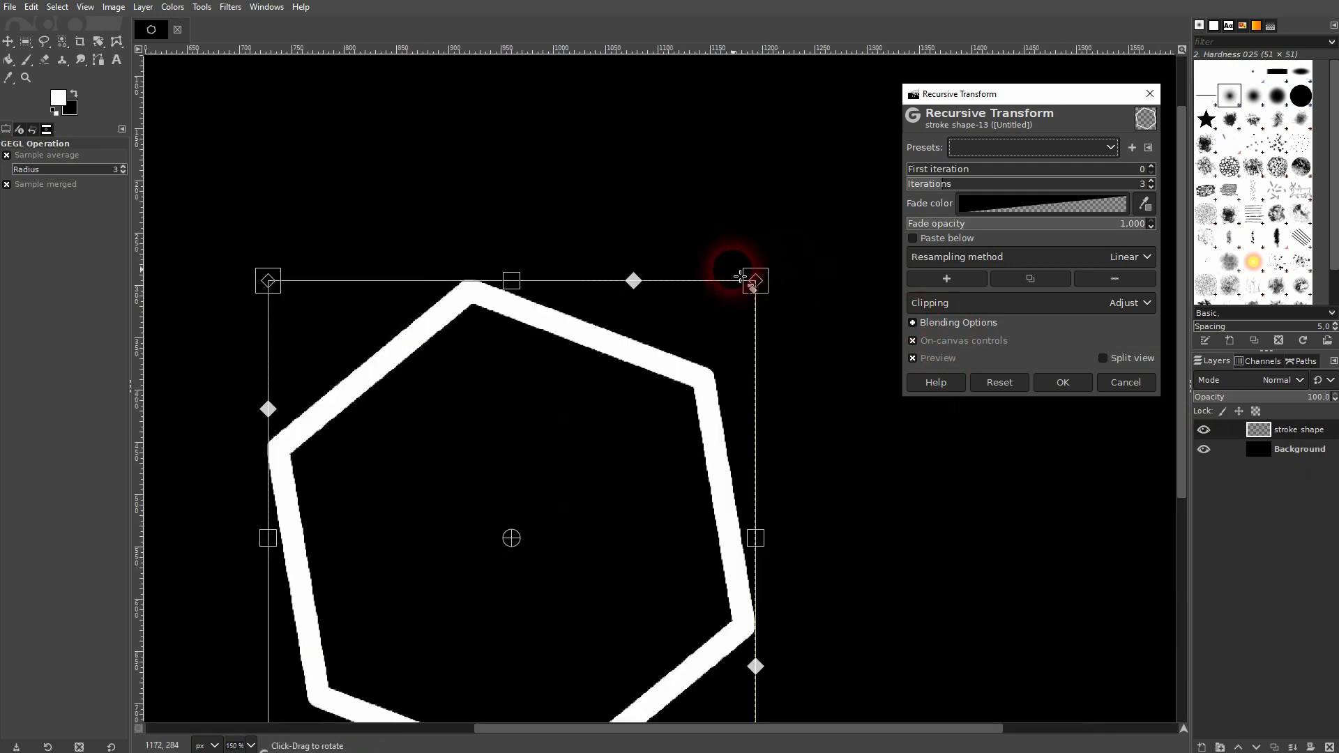
Try moving and distorting the Recursive Transform frame by its upper-right corner, resetting the filter after each attempt
left_click_drag(741, 277, 541, 234)
left_click(1000, 383)
left_click_drag(767, 282, 753, 333)
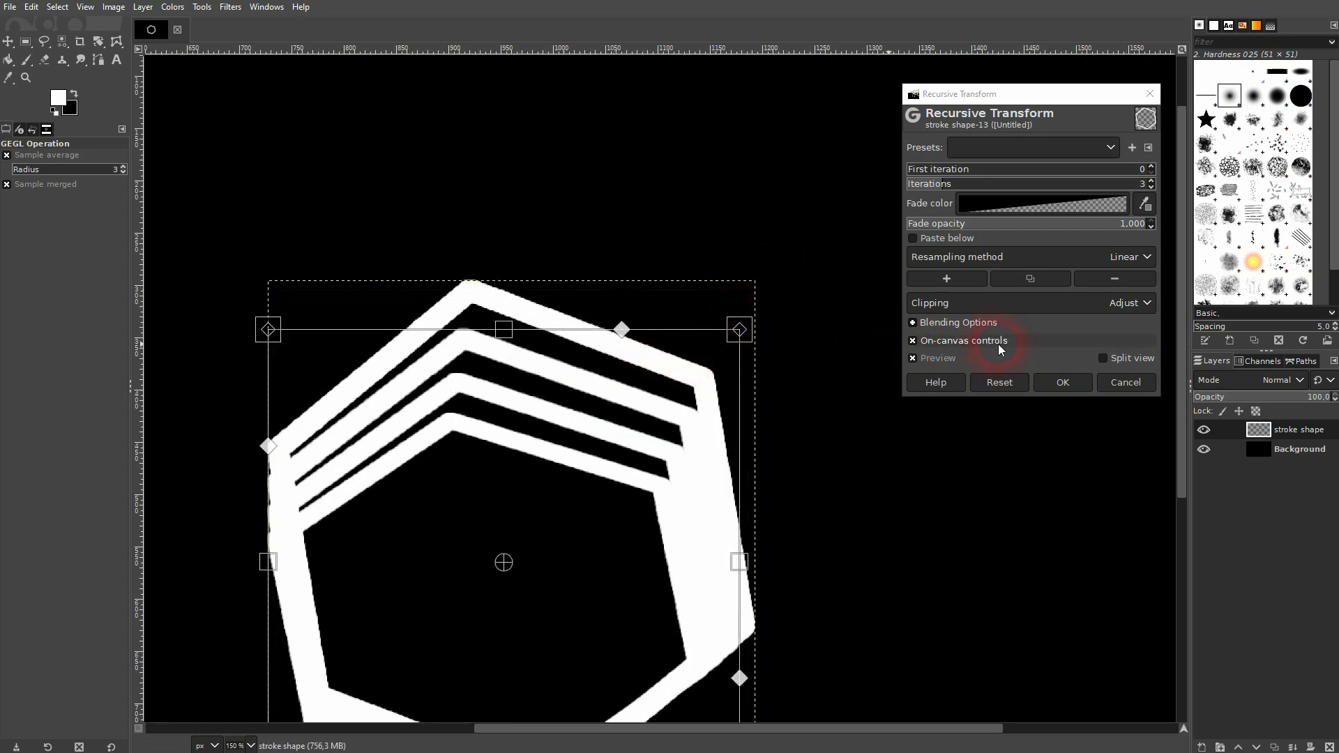
left_click(999, 382)
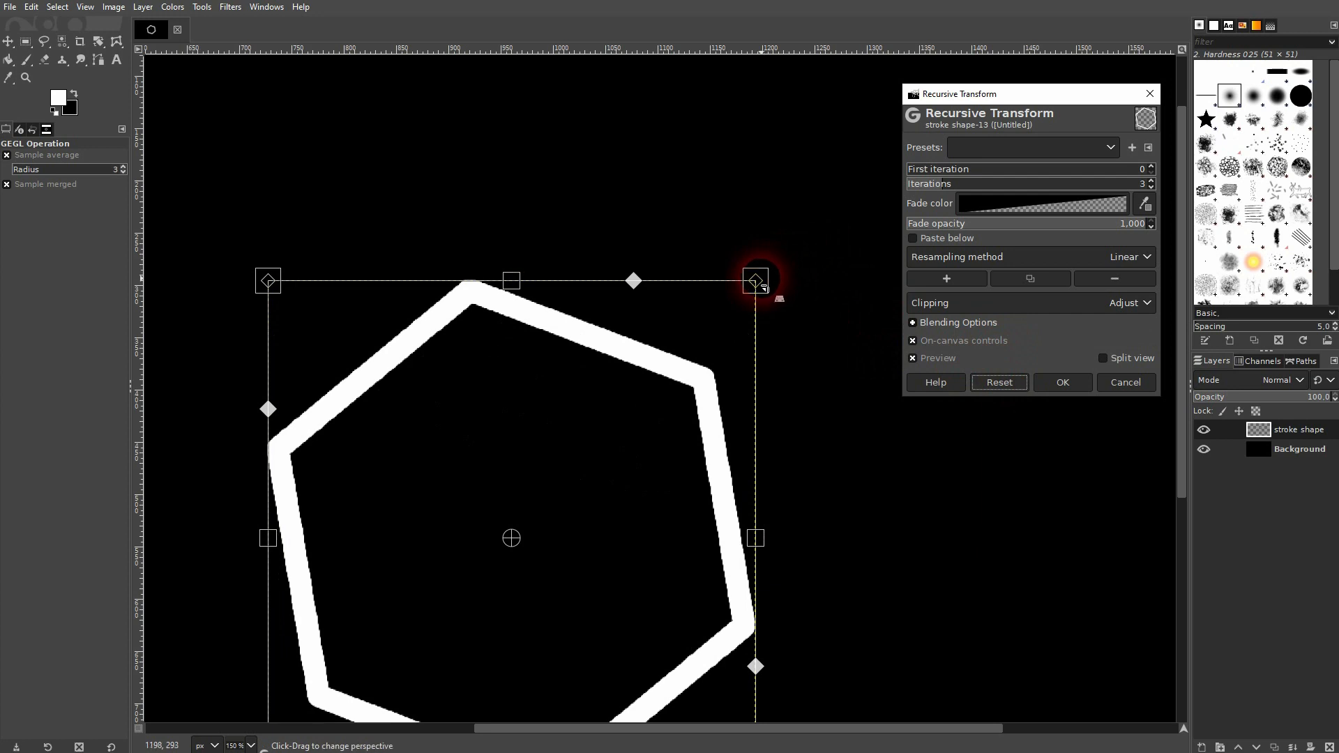
left_click_drag(760, 284, 543, 456)
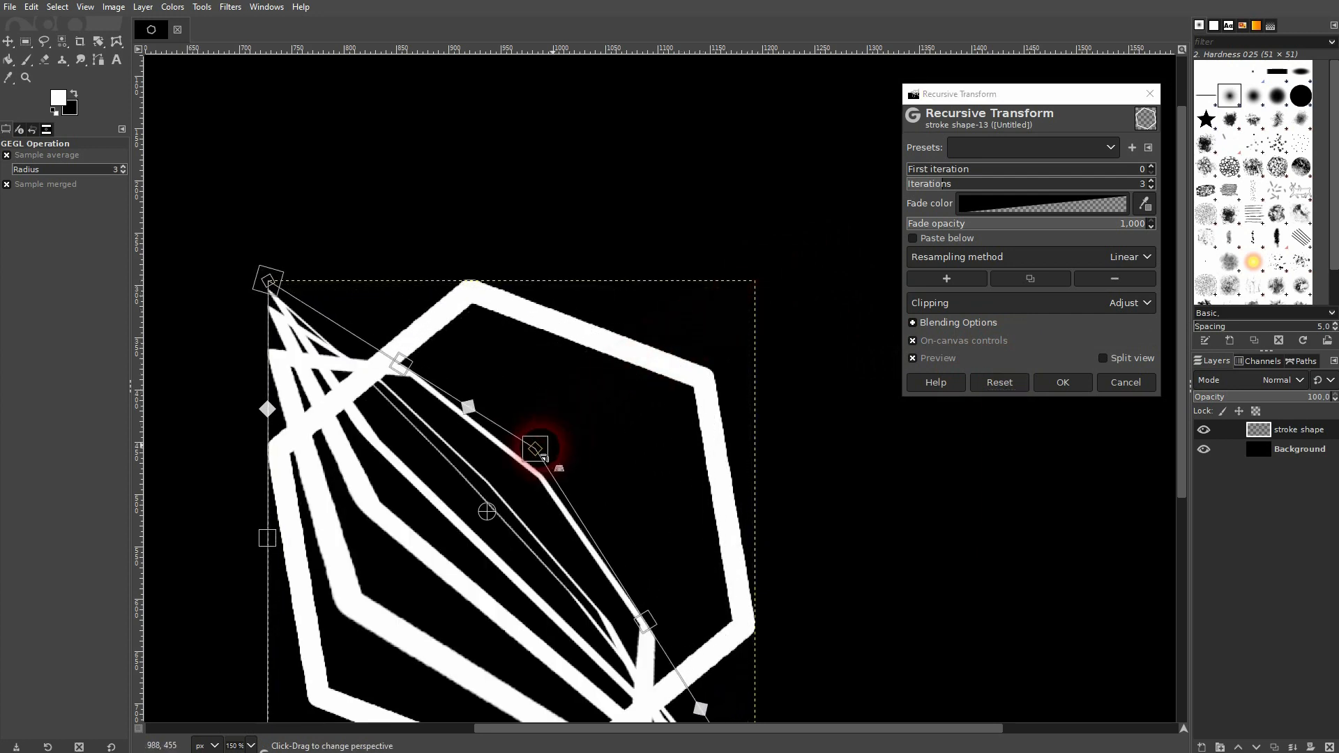
left_click(999, 384)
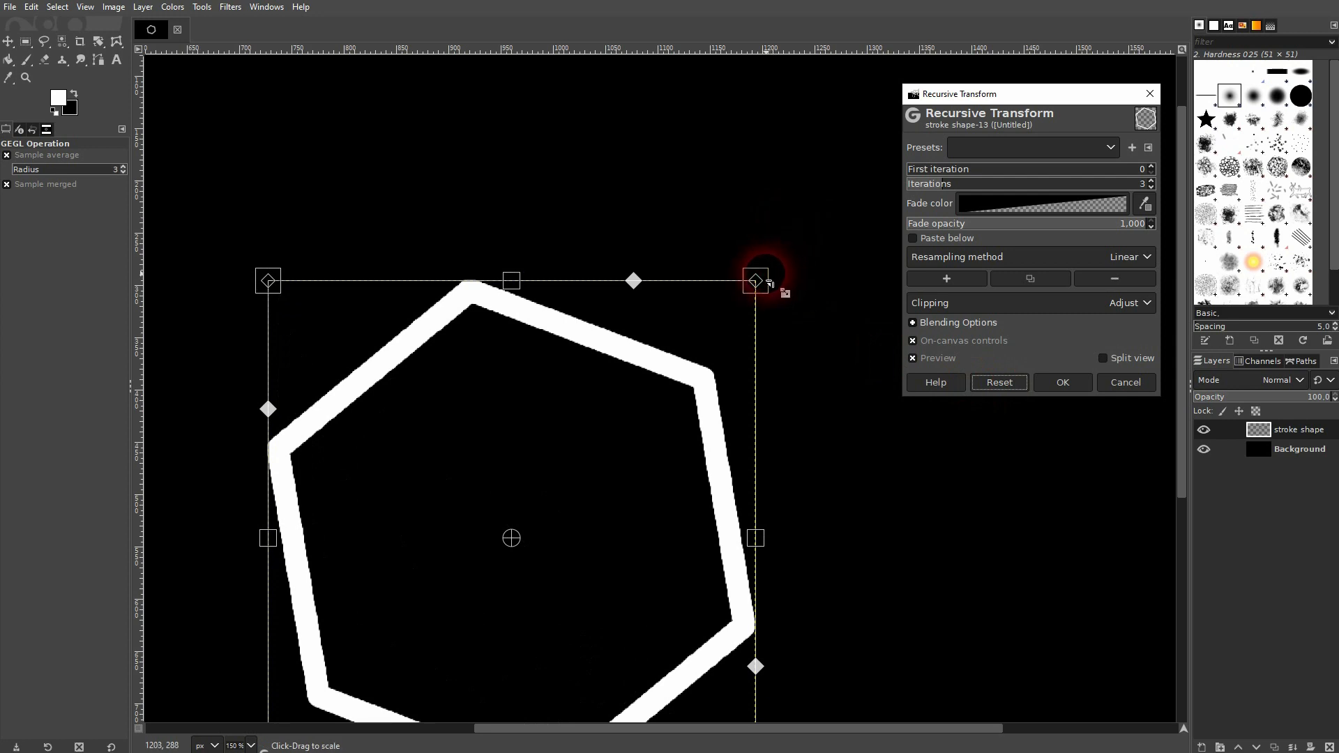
Try scaling the hexagon copies inward with 20 iterations and distorting the frame's upper-right corner, and reset the filter
left_click_drag(770, 284, 659, 376)
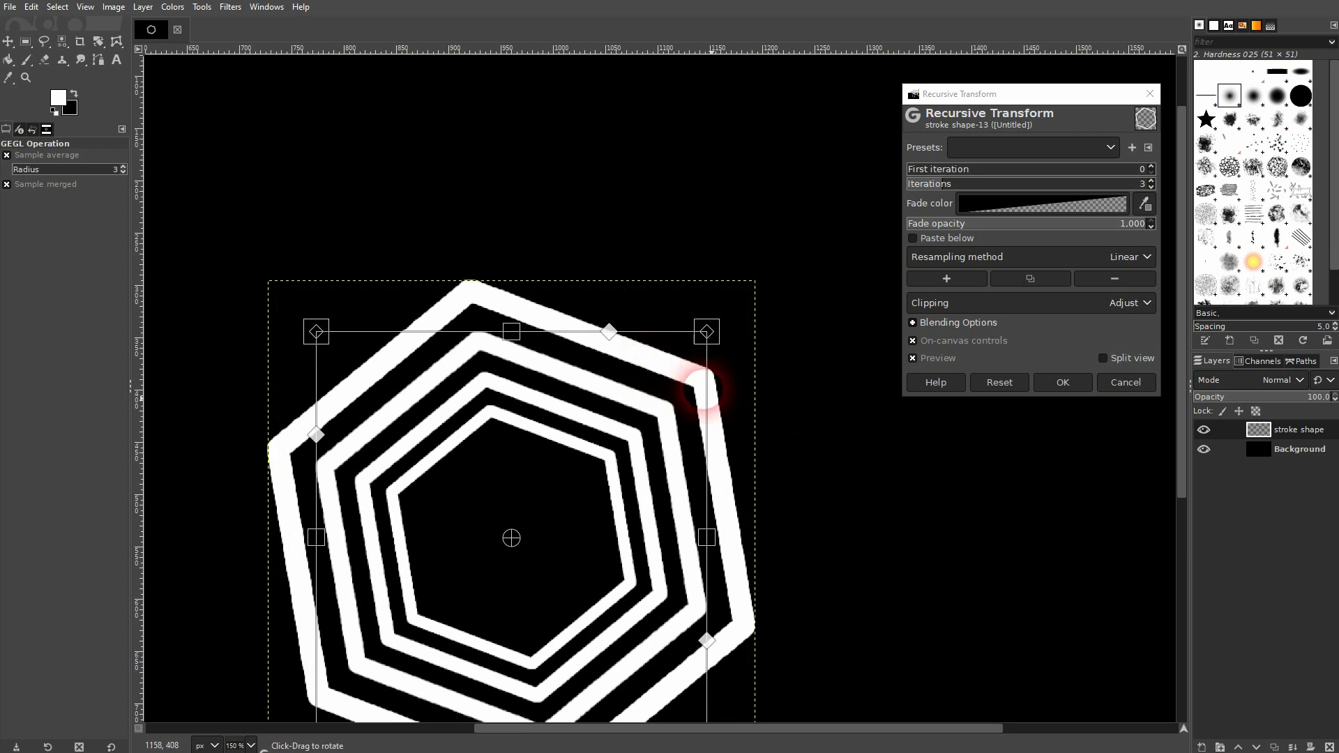
scroll(942, 484, "down", 3)
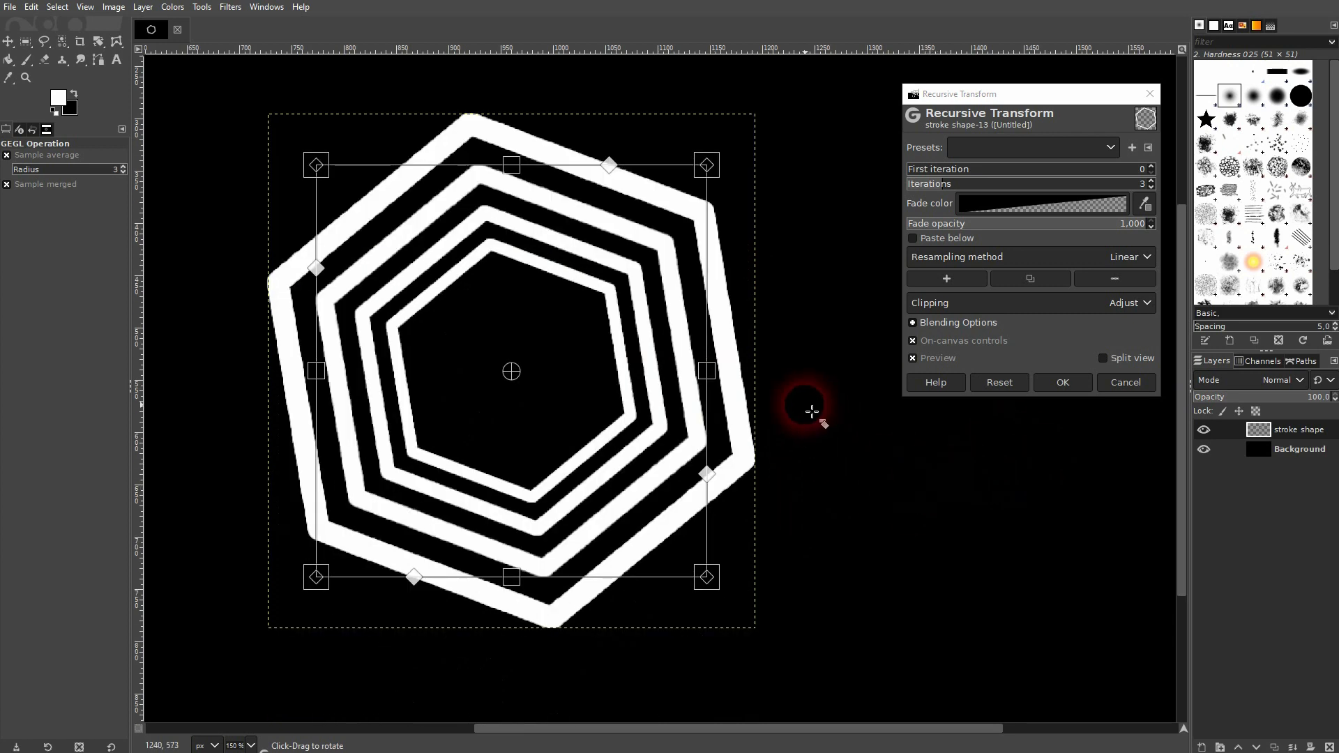
left_click_drag(1154, 183, 1154, 183)
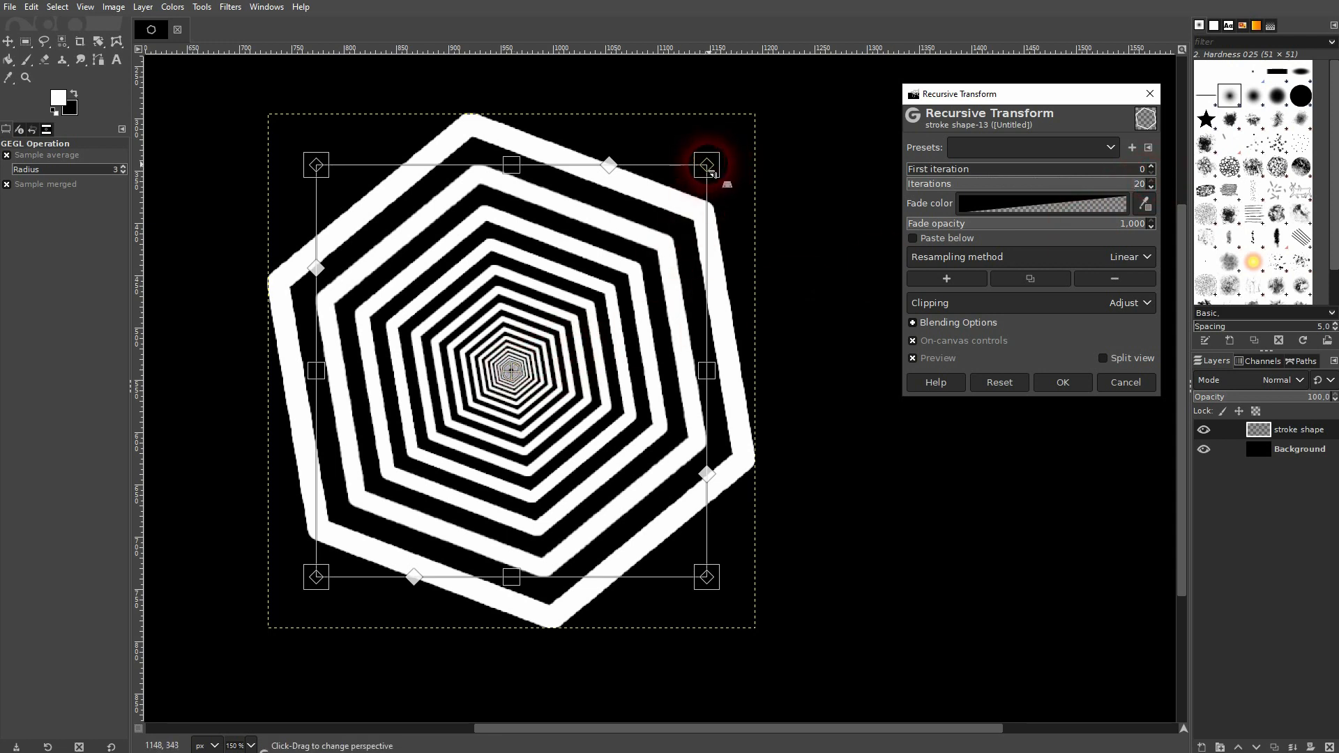
left_click_drag(707, 166, 743, 162)
left_click_drag(739, 159, 530, 390)
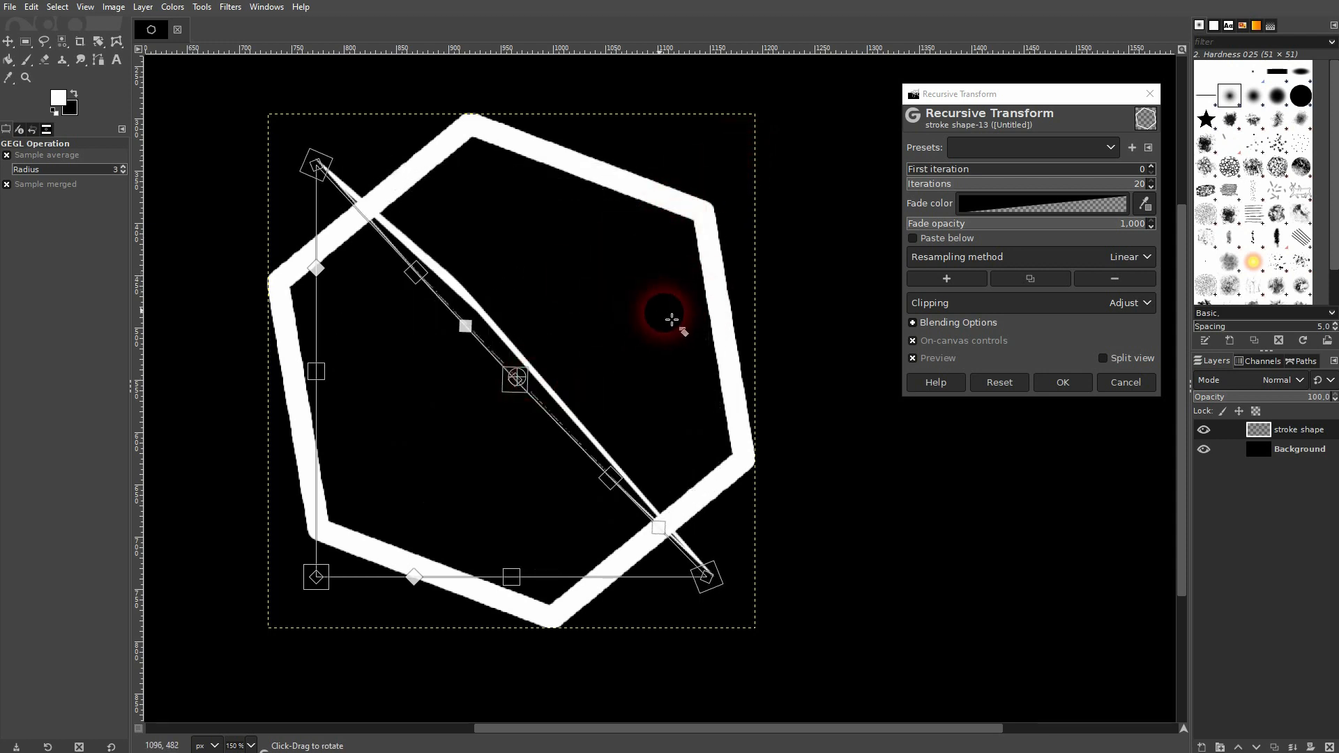
left_click(998, 384)
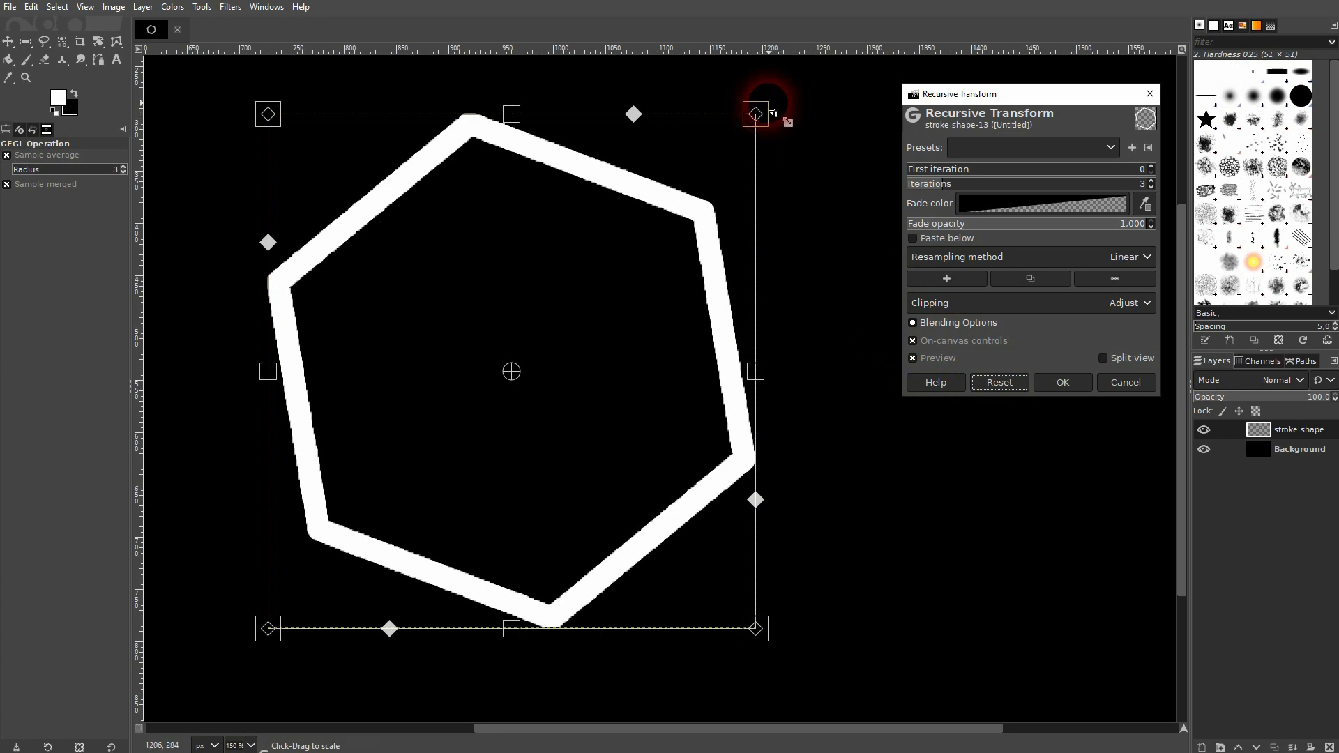
Scale the recursive hexagon copies inward around the center and rotate them clockwise, using 20 iterations
left_click(771, 116)
left_click_drag(771, 115, 653, 230)
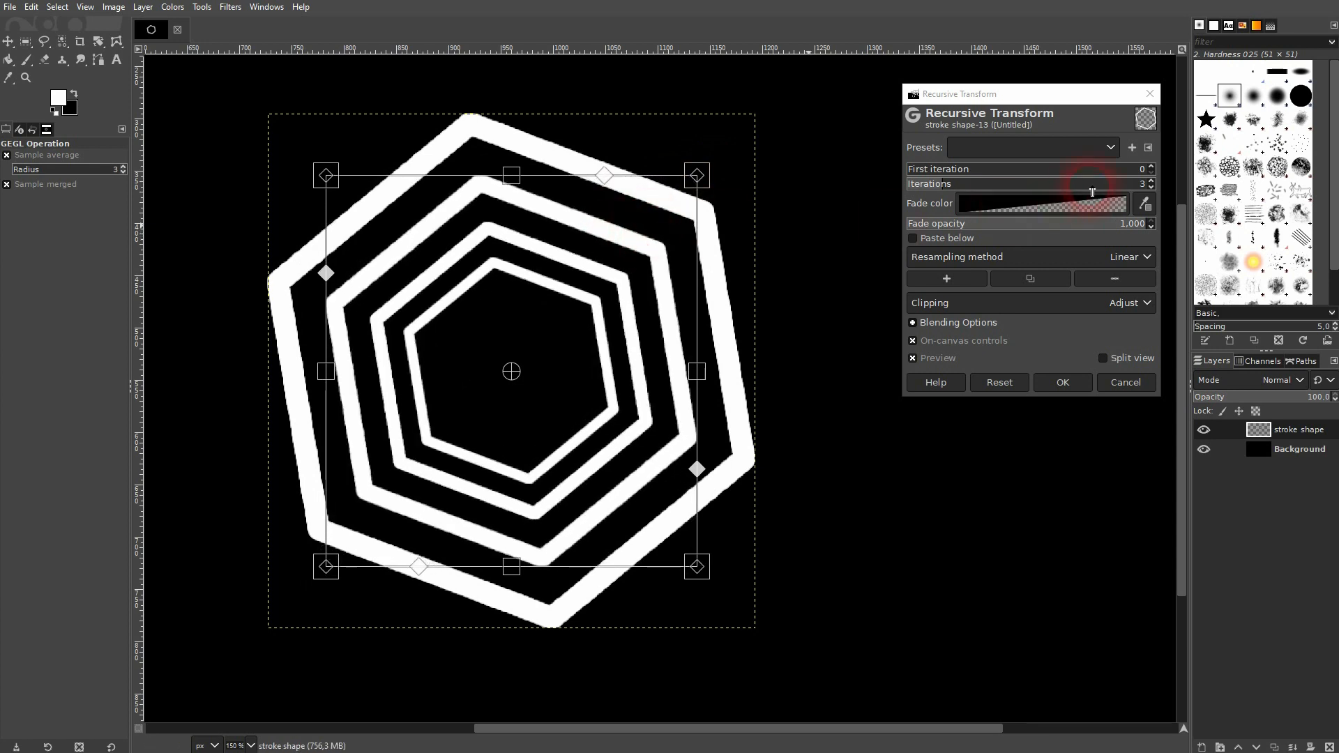
left_click(1140, 184)
type("20")
key("Return")
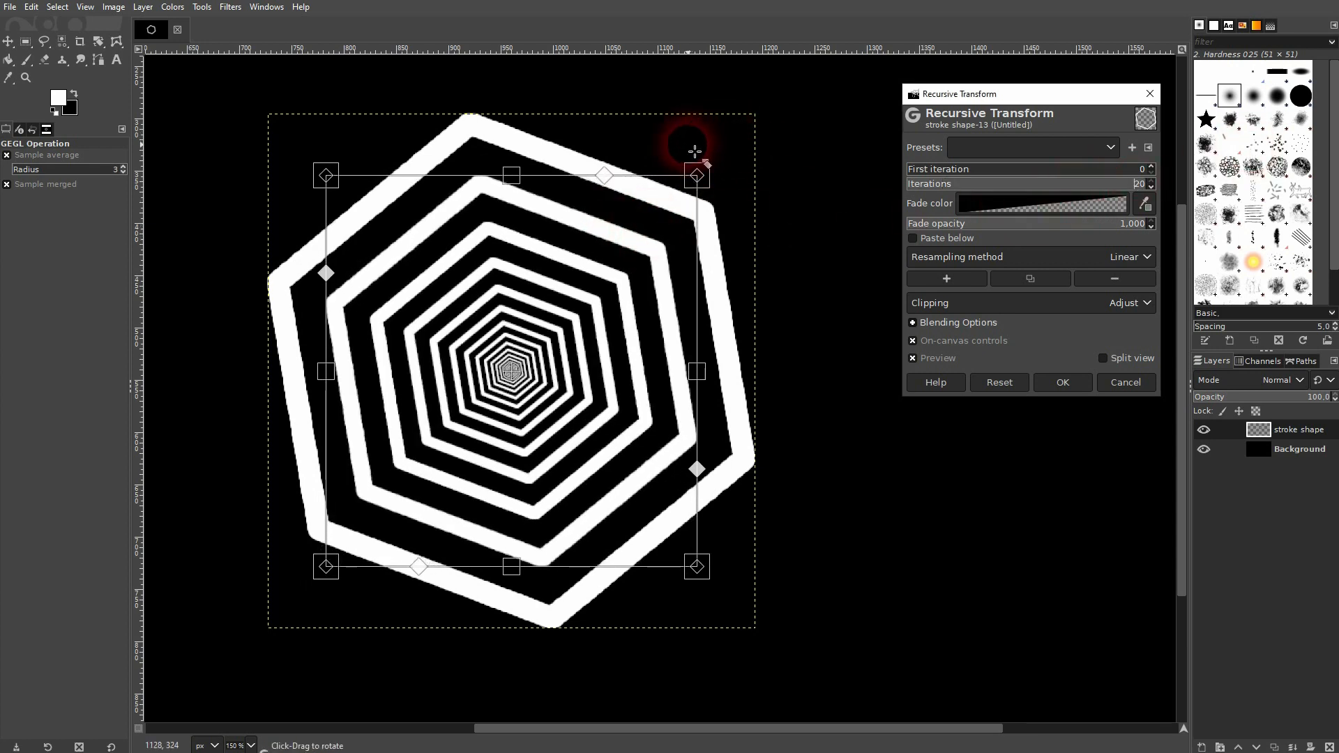
left_click_drag(684, 162, 824, 269)
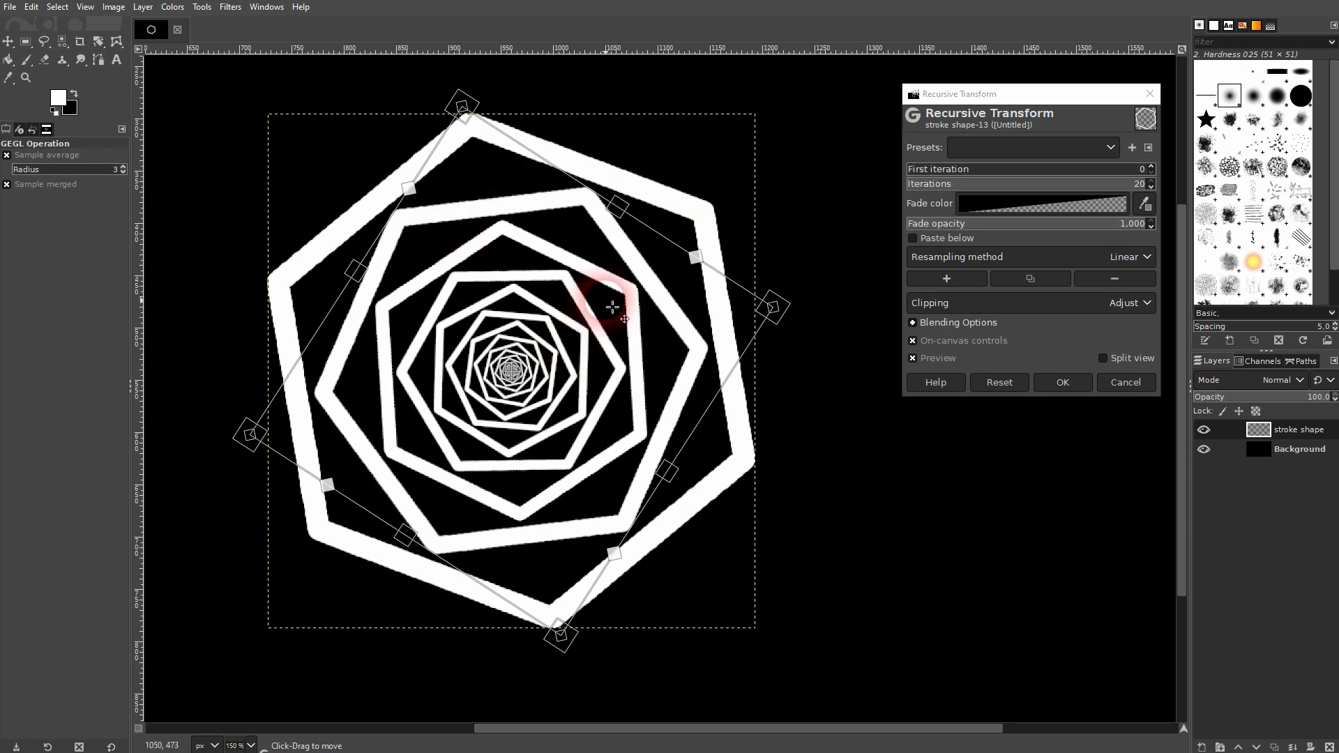
Try out a fade opacity of 0.355 and the first iteration setting, restoring them to 1.000 and 0
left_click(996, 225)
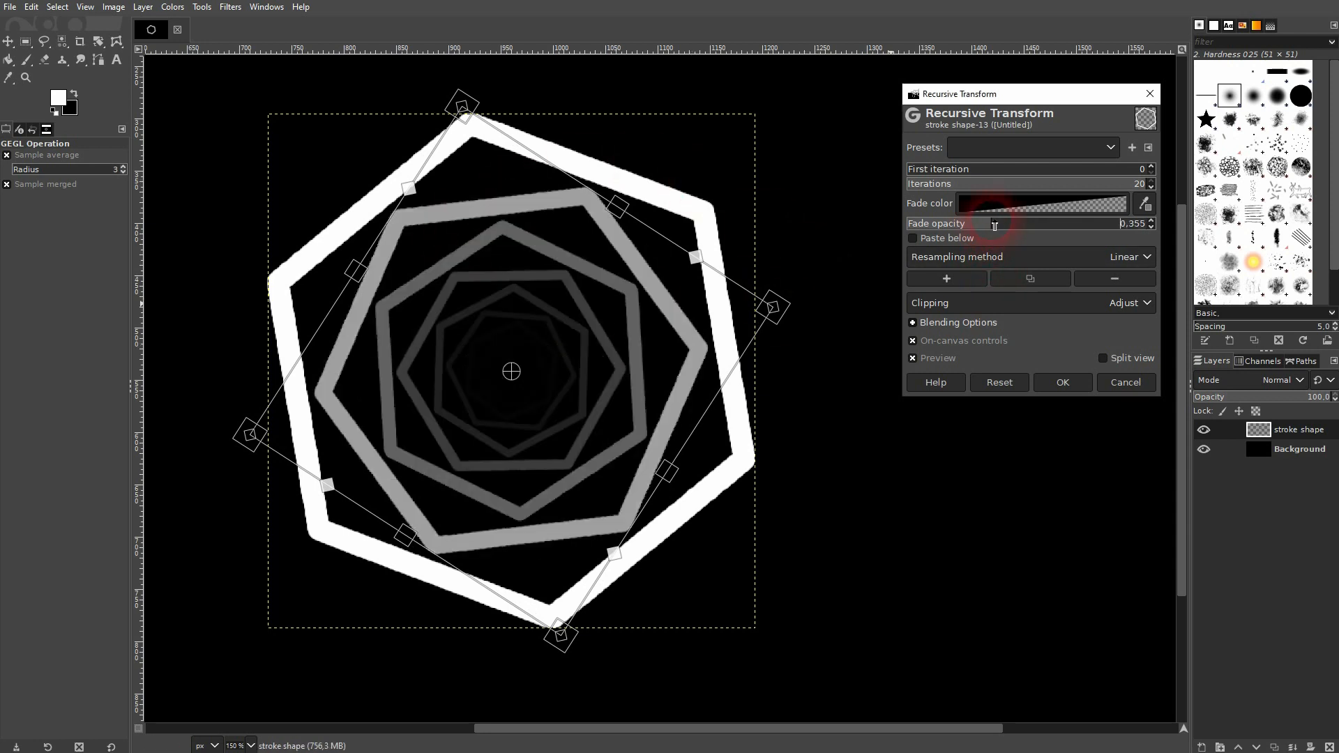
left_click_drag(996, 225, 1171, 230)
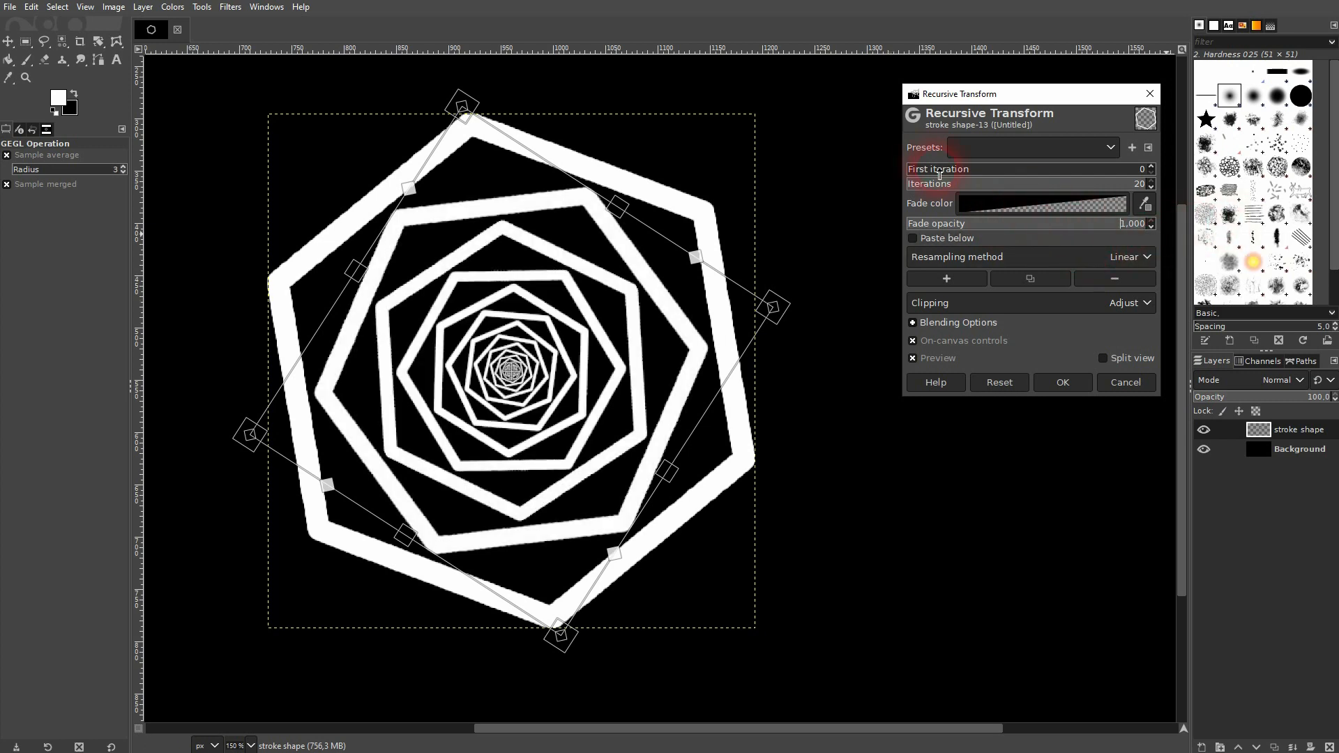
left_click_drag(935, 168, 868, 166)
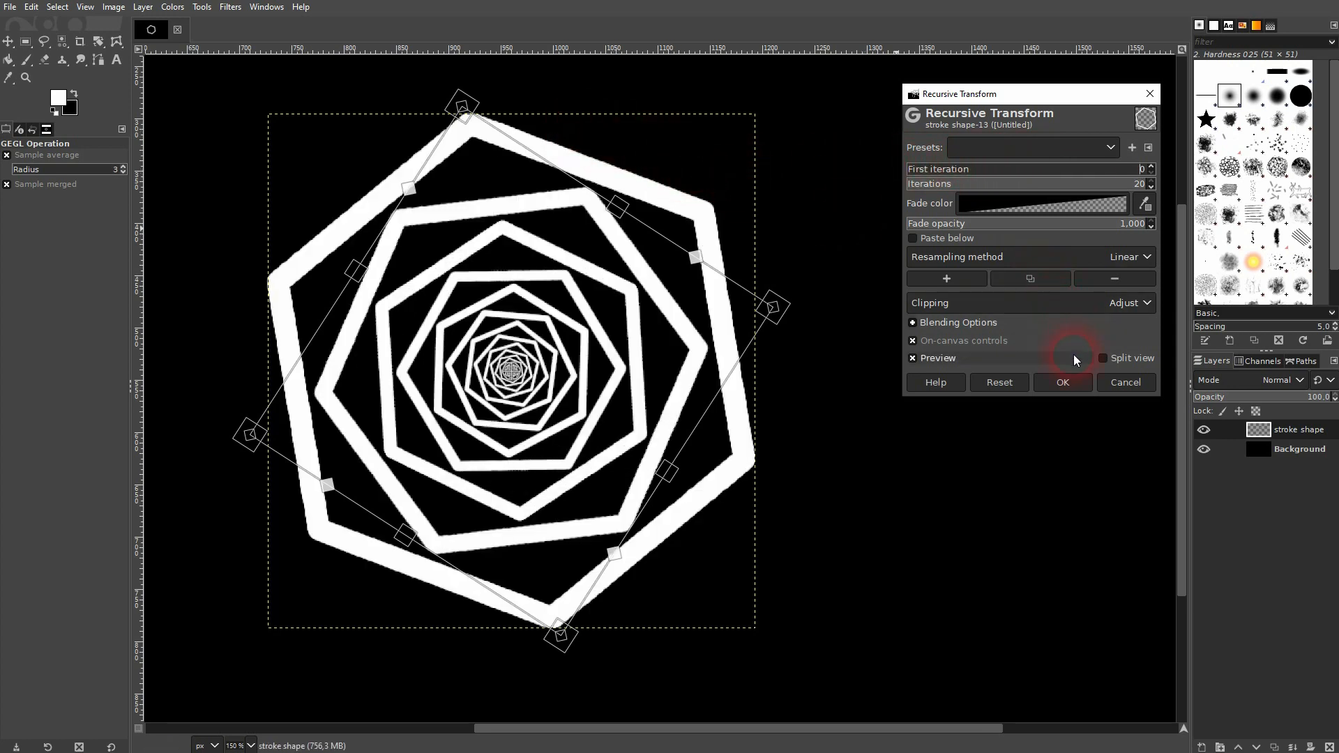
left_click(1009, 209)
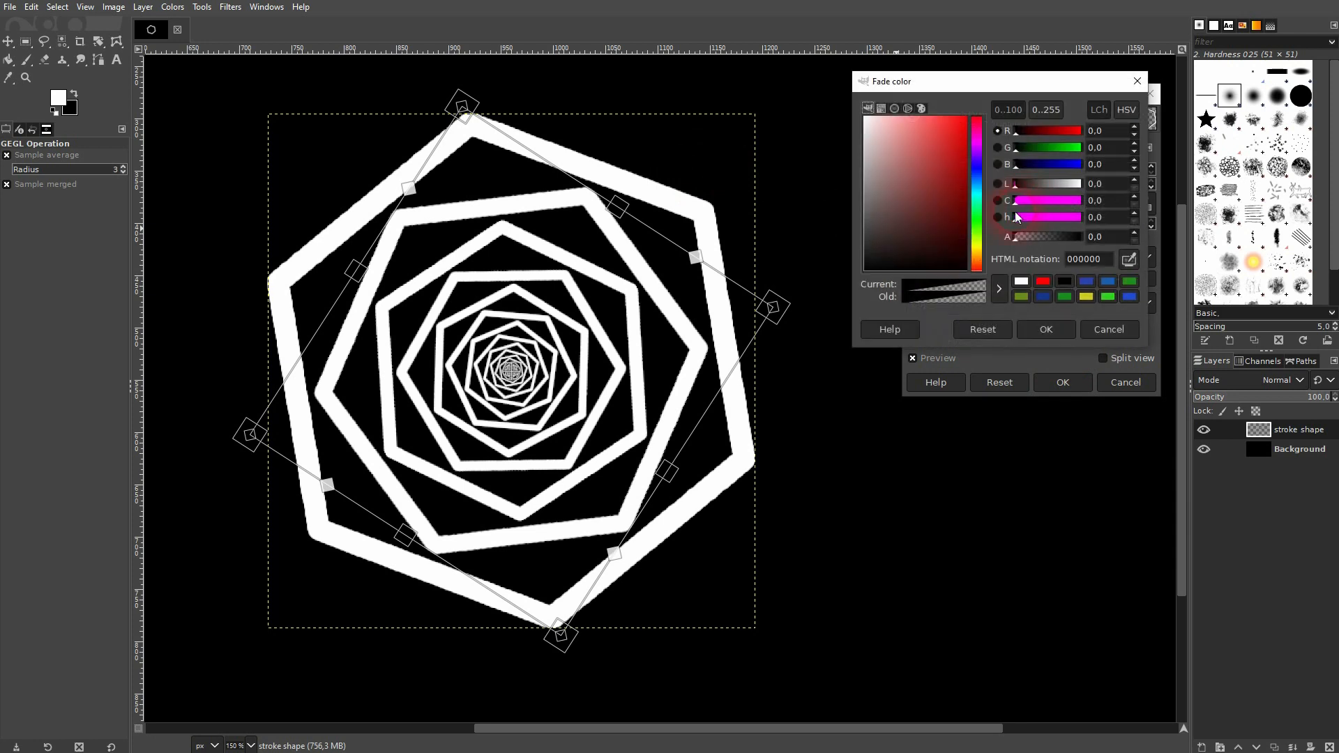
left_click_drag(931, 163, 899, 174)
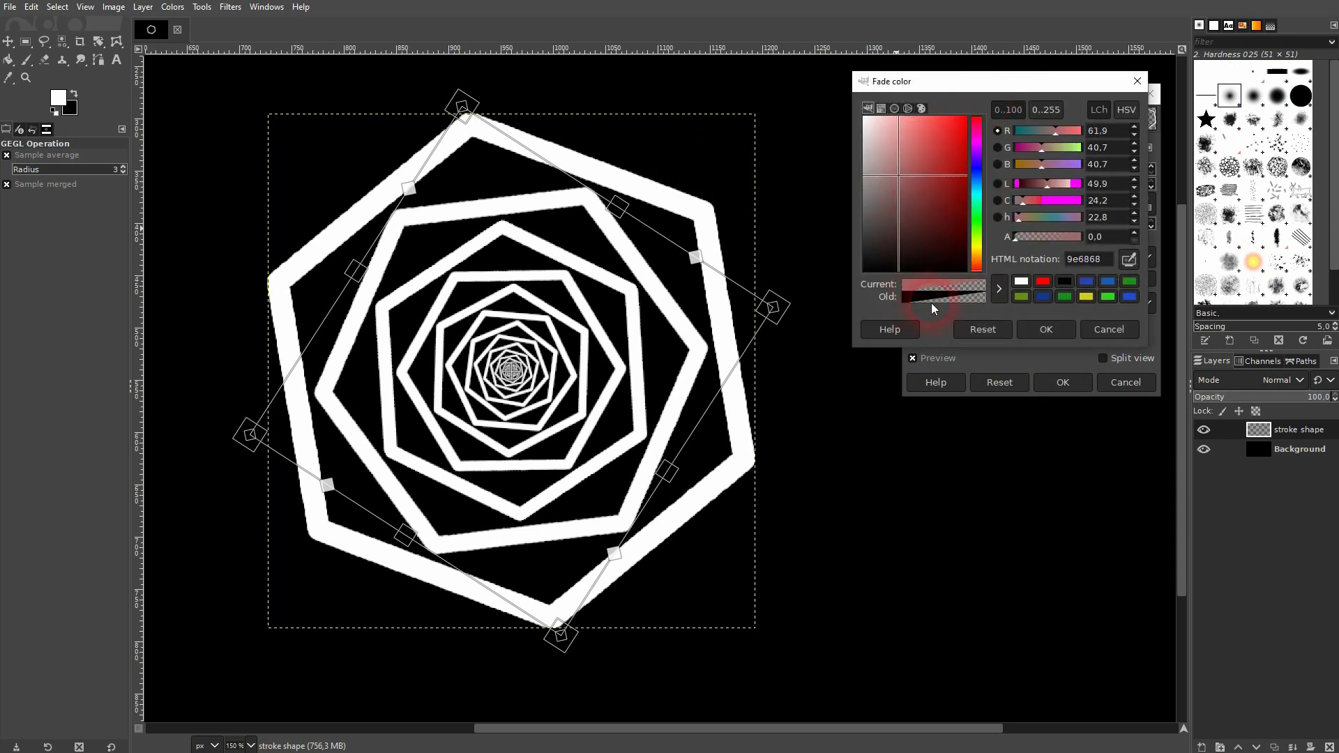
left_click(983, 330)
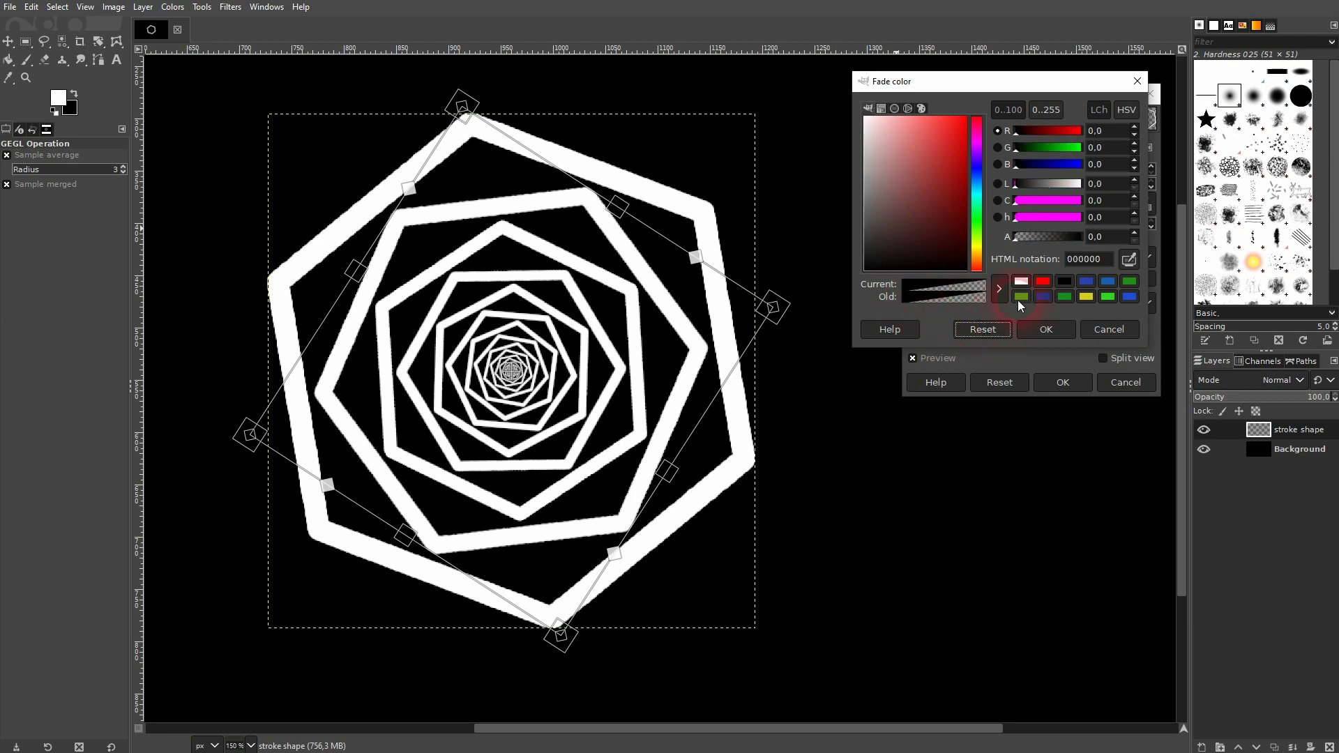
left_click(1111, 333)
Apply the Recursive Transform to the "stroke shape" layer and make the Background layer active
left_click(1067, 382)
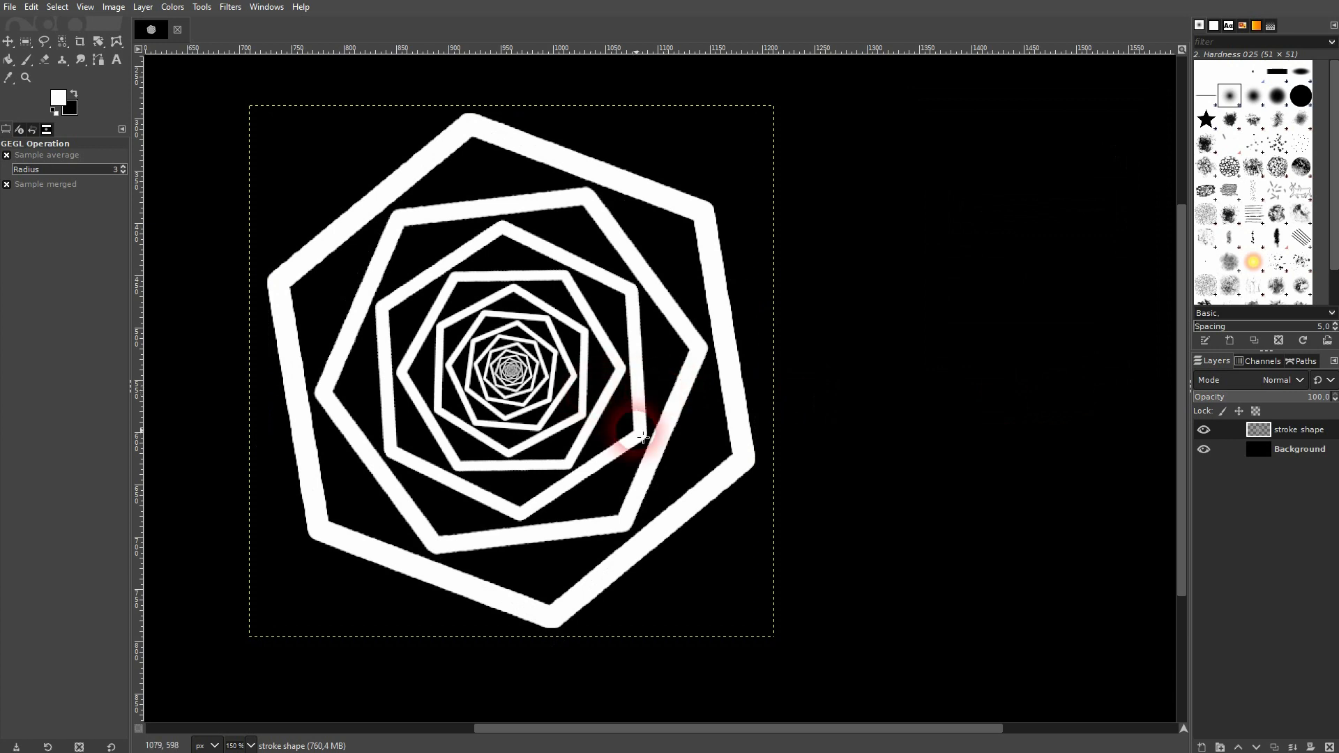
scroll(637, 425, "down", 1)
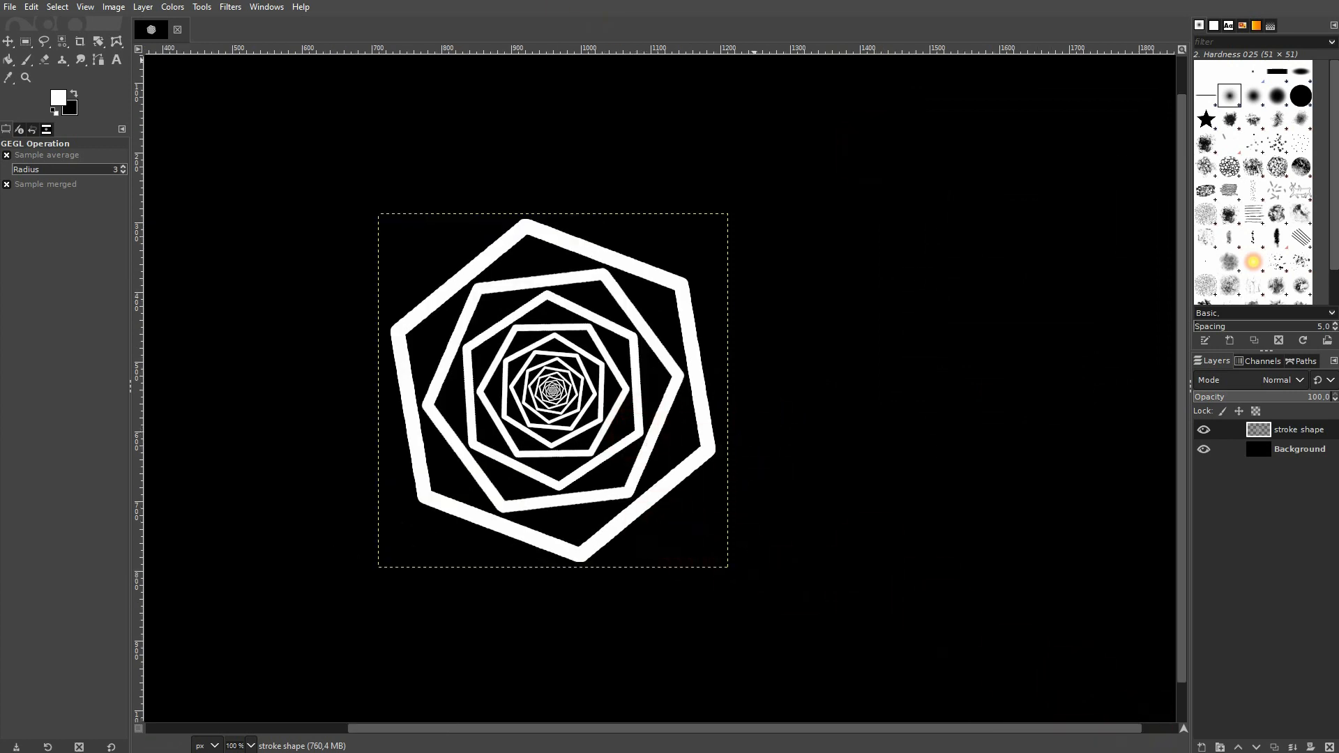
left_click(1302, 450)
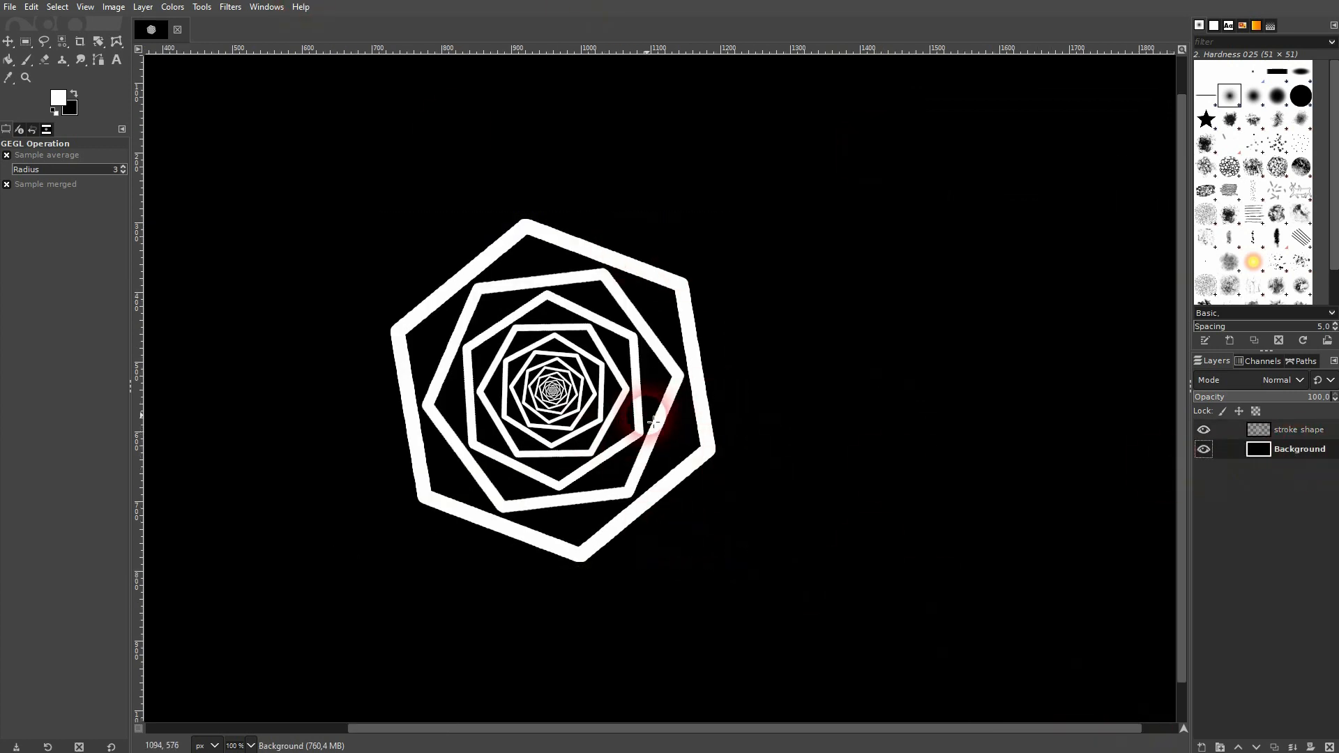